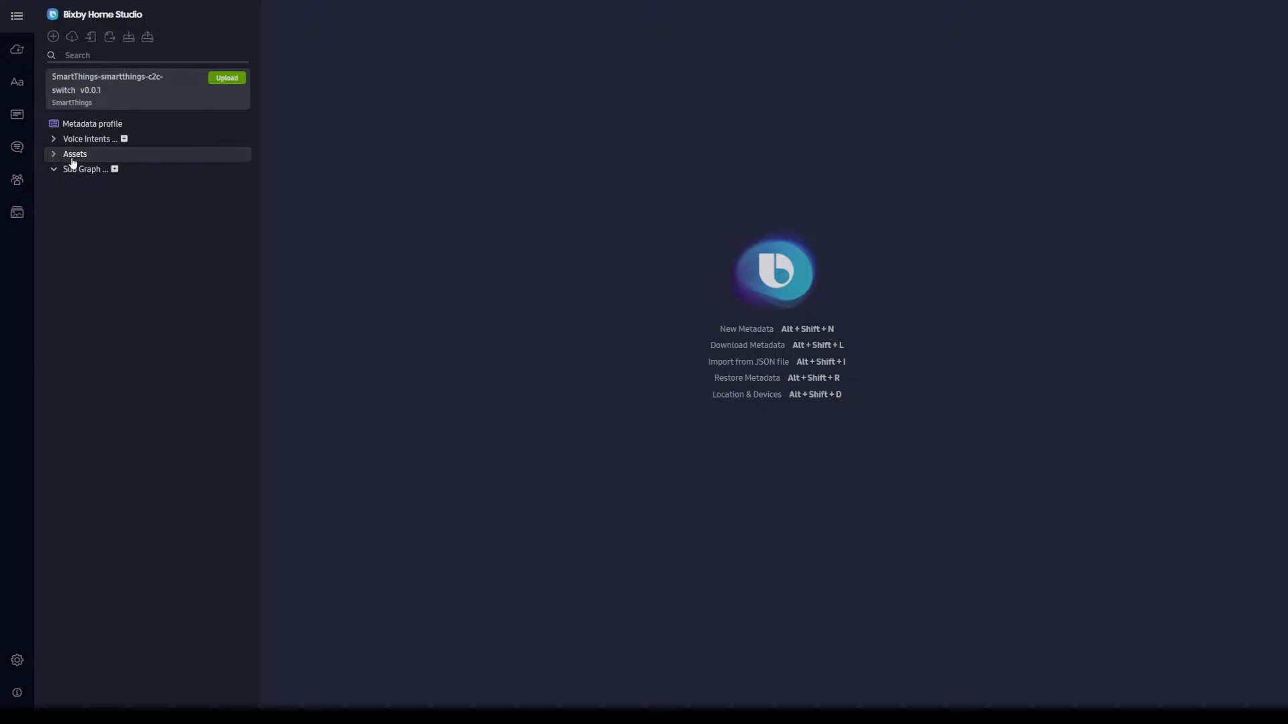
# Step: Start a new project for the device "A smartish plug" using the option to create metadata from scratch
pyautogui.click(52, 38)
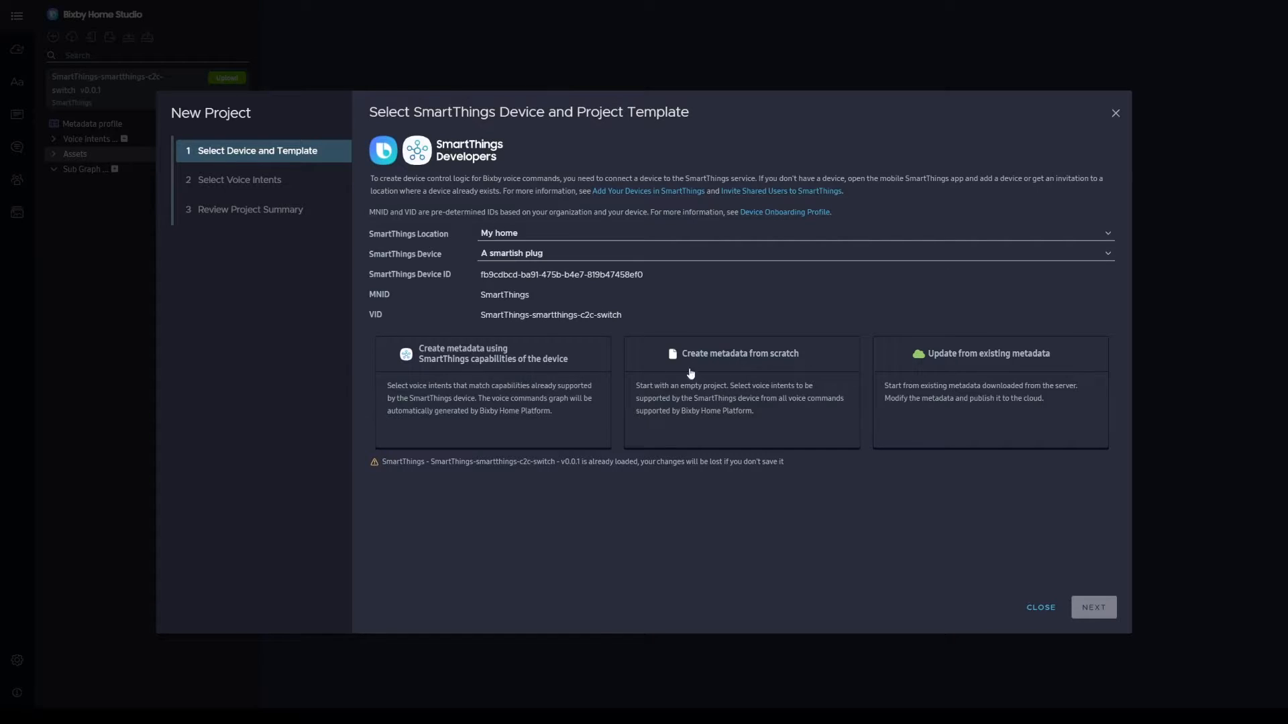
pyautogui.click(725, 371)
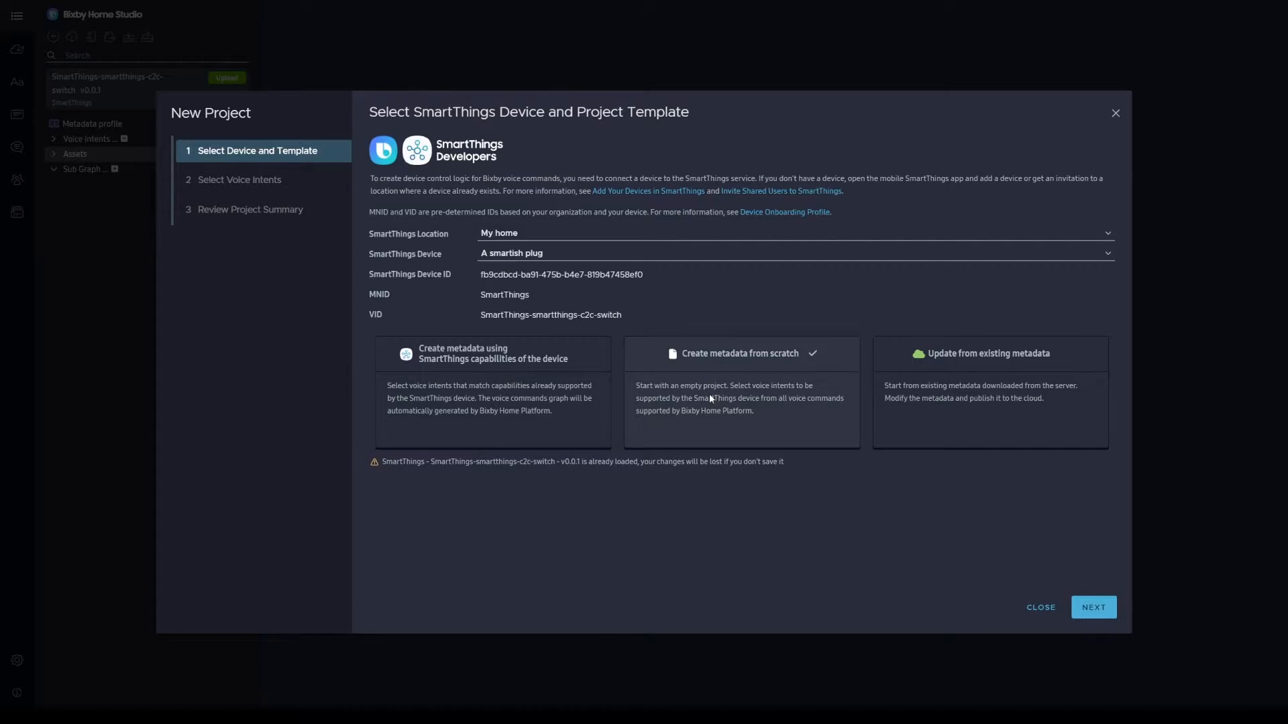
pyautogui.click(1088, 608)
# Step: Include the powerSwitch-Off and powerSwitch-On voice intents from the powerSwitch category and finish creating the project
pyautogui.click(489, 188)
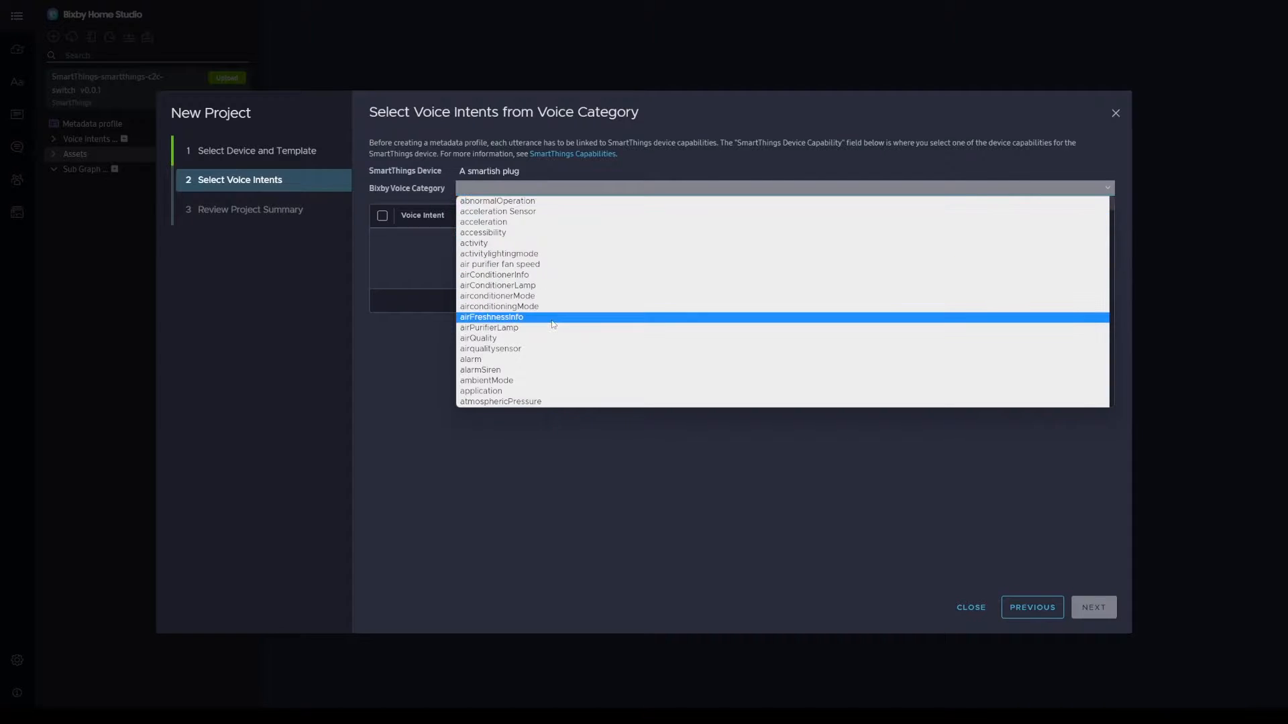
pyautogui.scroll(-20, 552, 324)
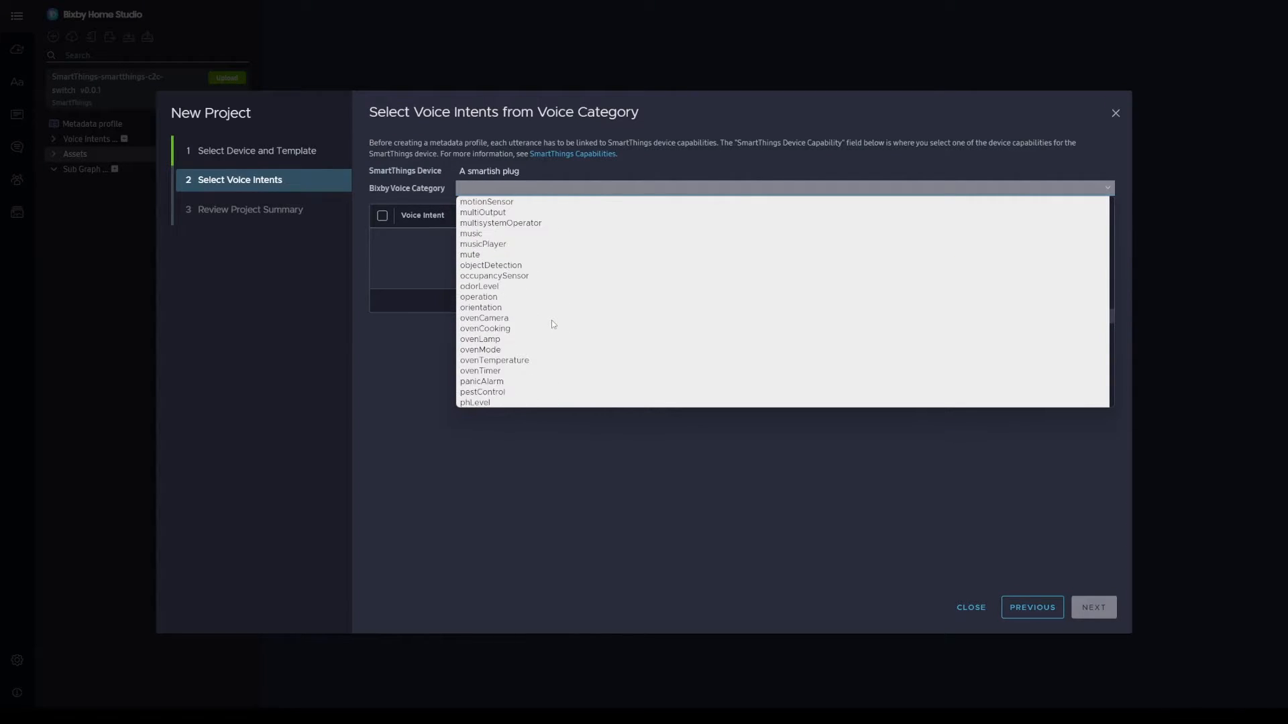
pyautogui.scroll(-2, 508, 316)
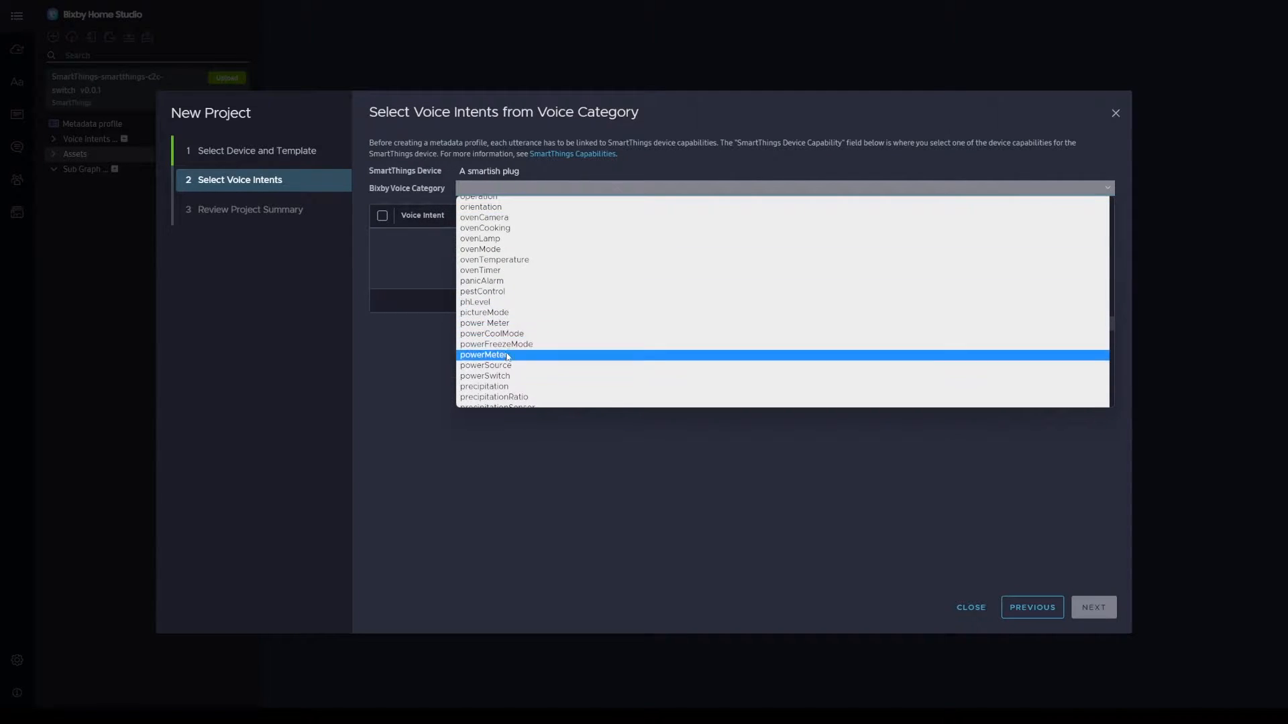
pyautogui.click(511, 376)
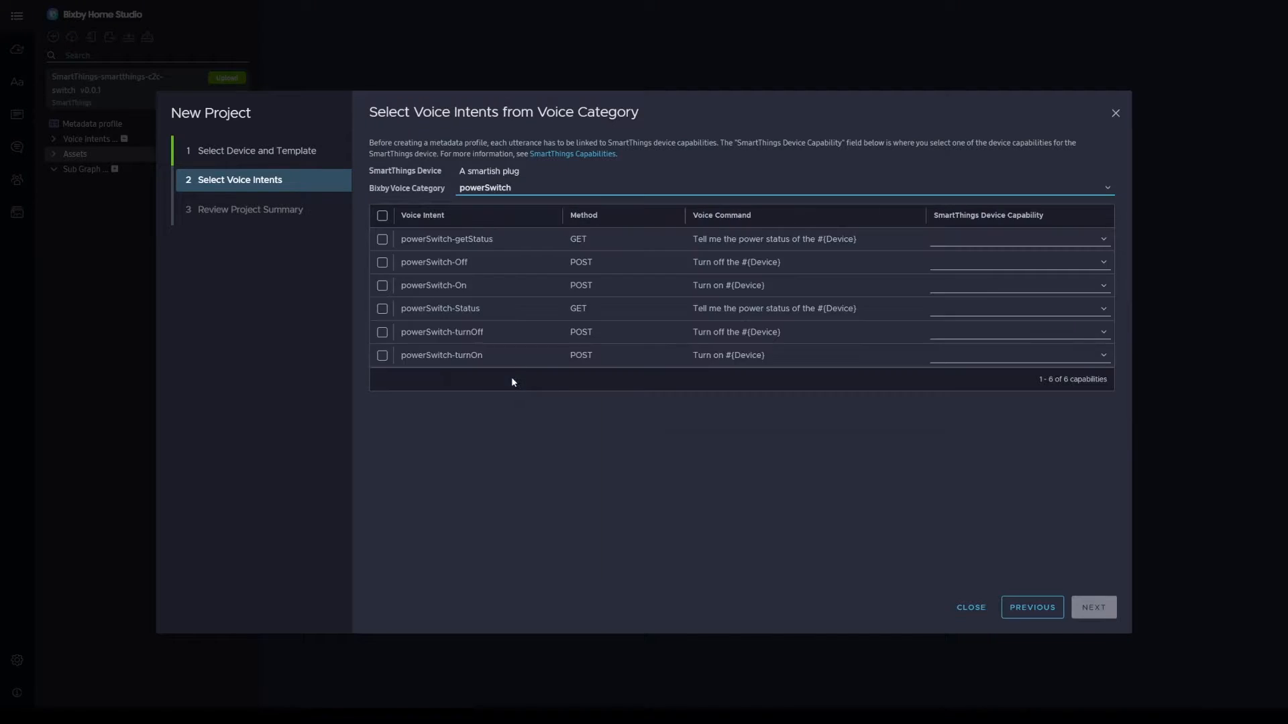
pyautogui.click(382, 263)
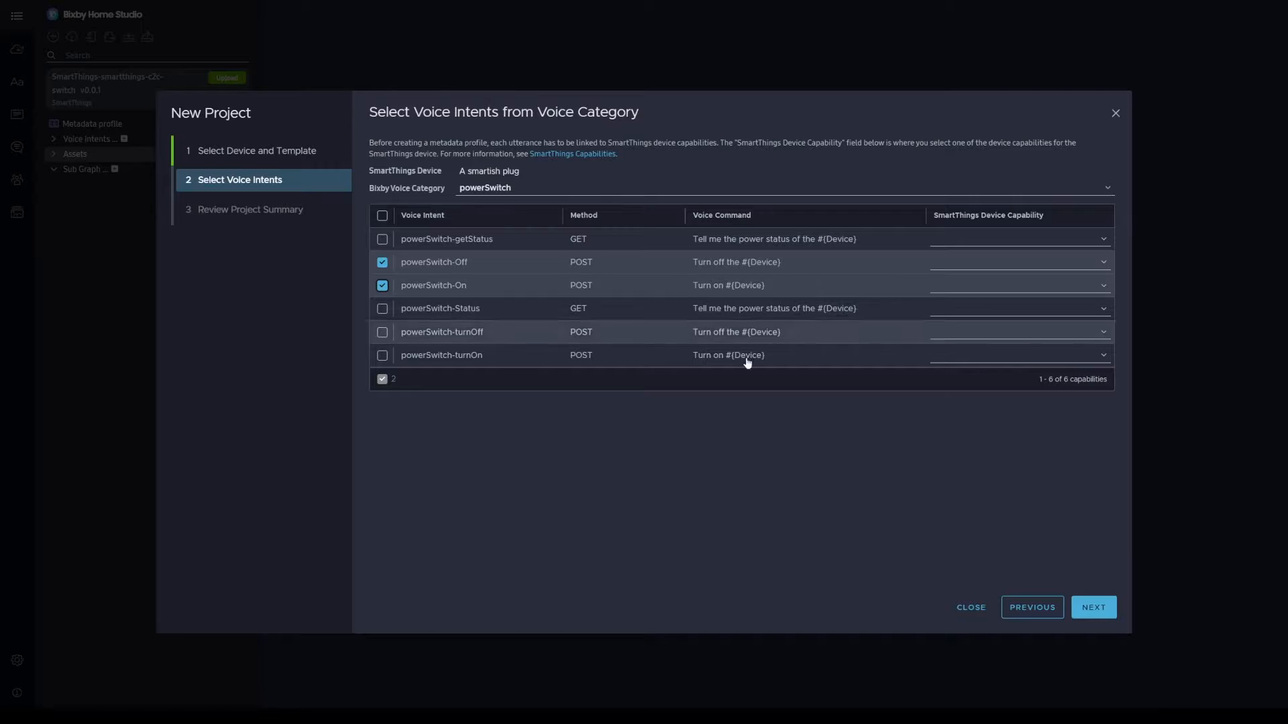
pyautogui.click(1093, 607)
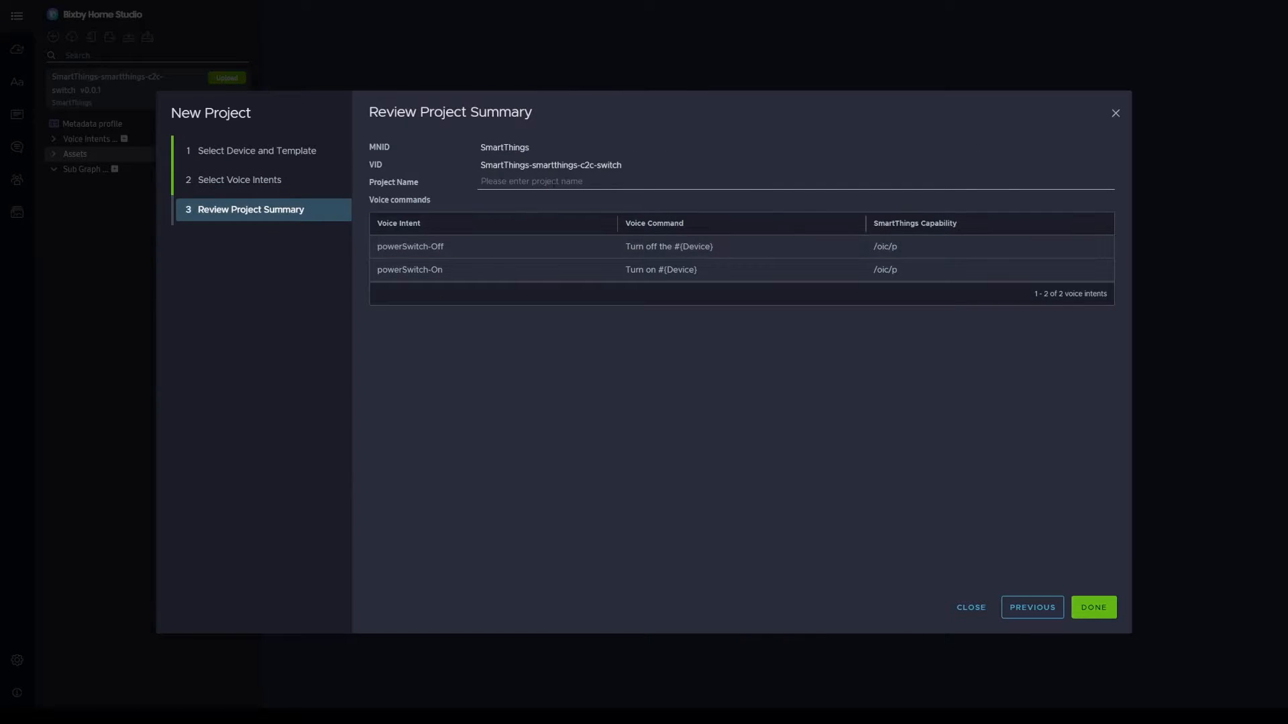
pyautogui.click(1093, 607)
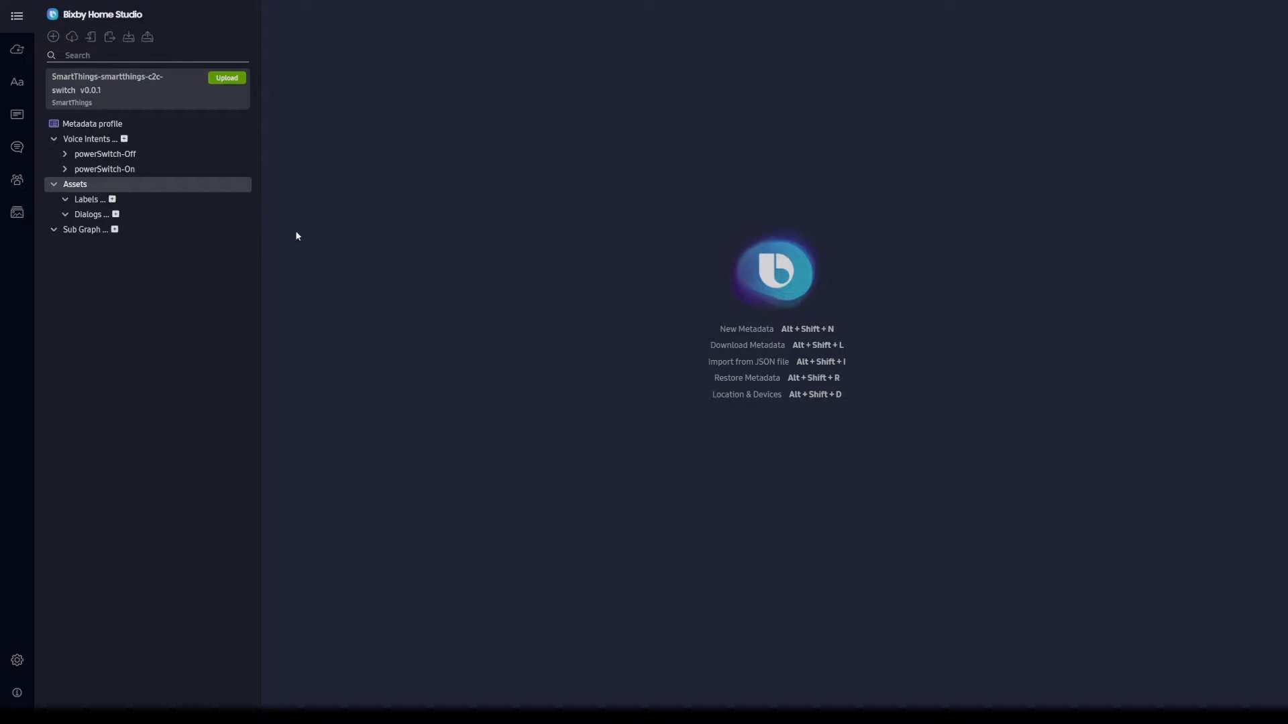
# Step: Expand both voice intents and open the graphs of powerSwitch-Off and powerSwitch-On
pyautogui.click(104, 172)
pyautogui.click(101, 156)
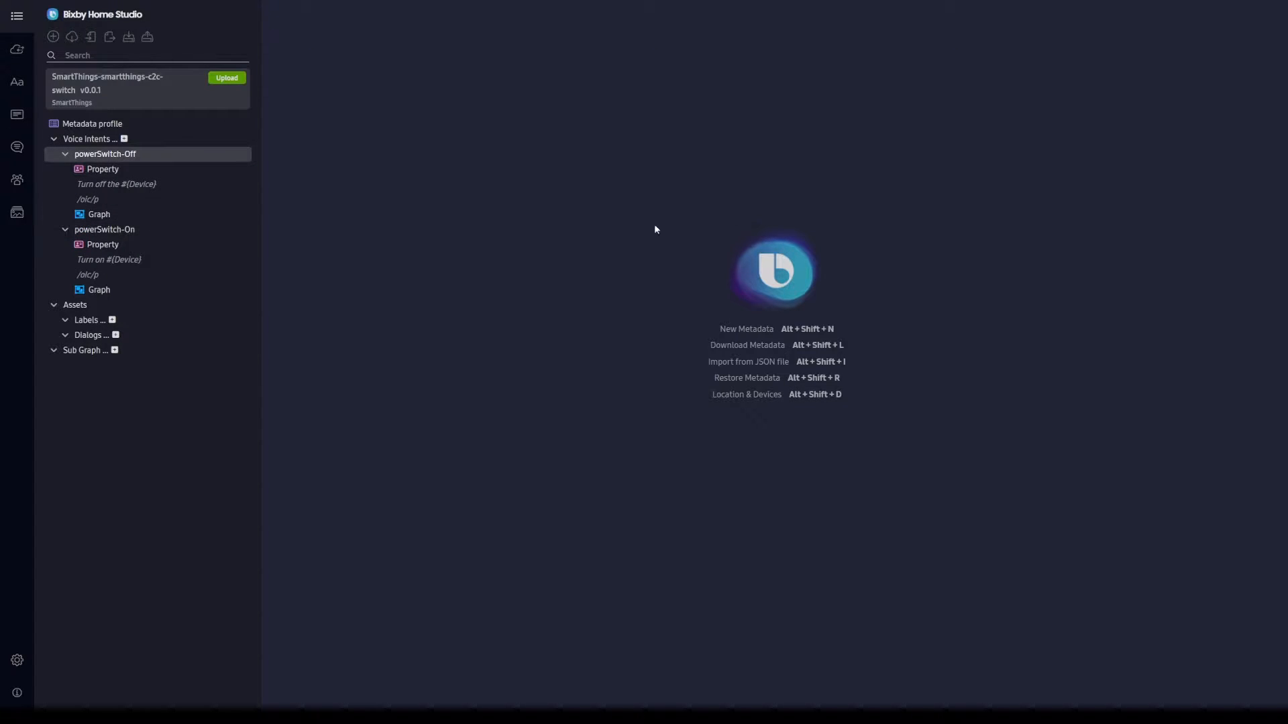
pyautogui.click(99, 214)
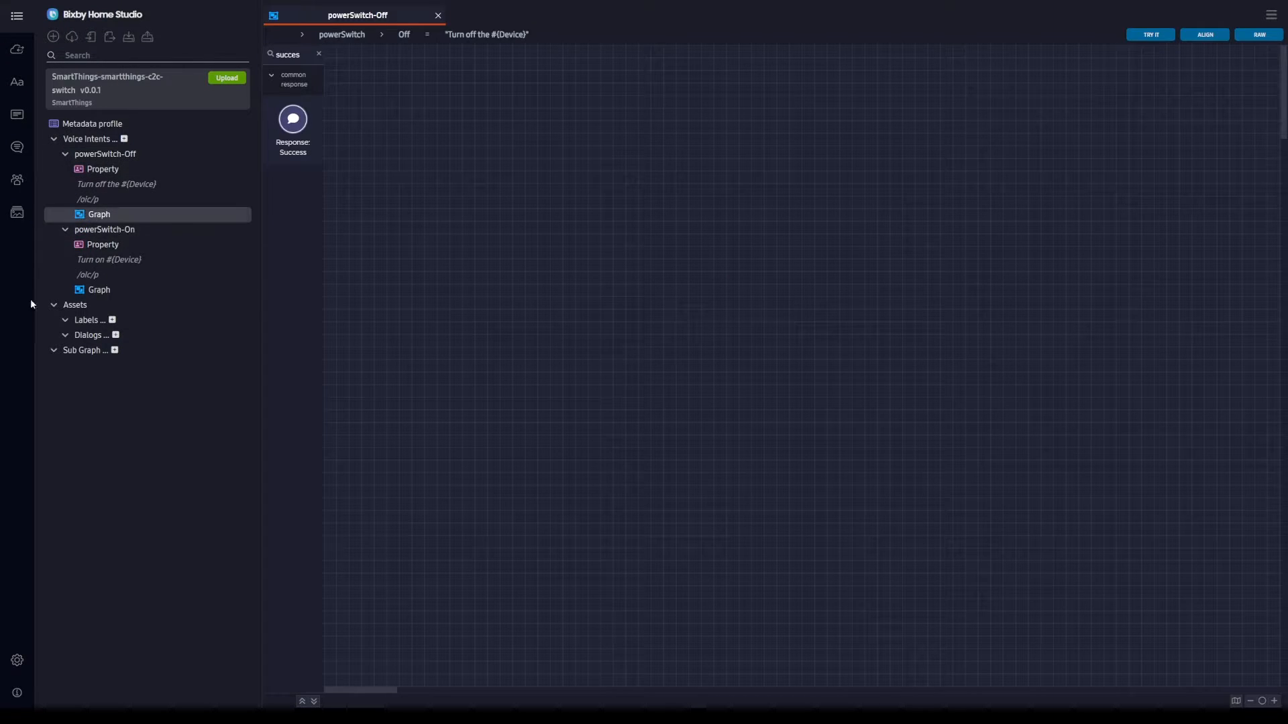
pyautogui.click(110, 291)
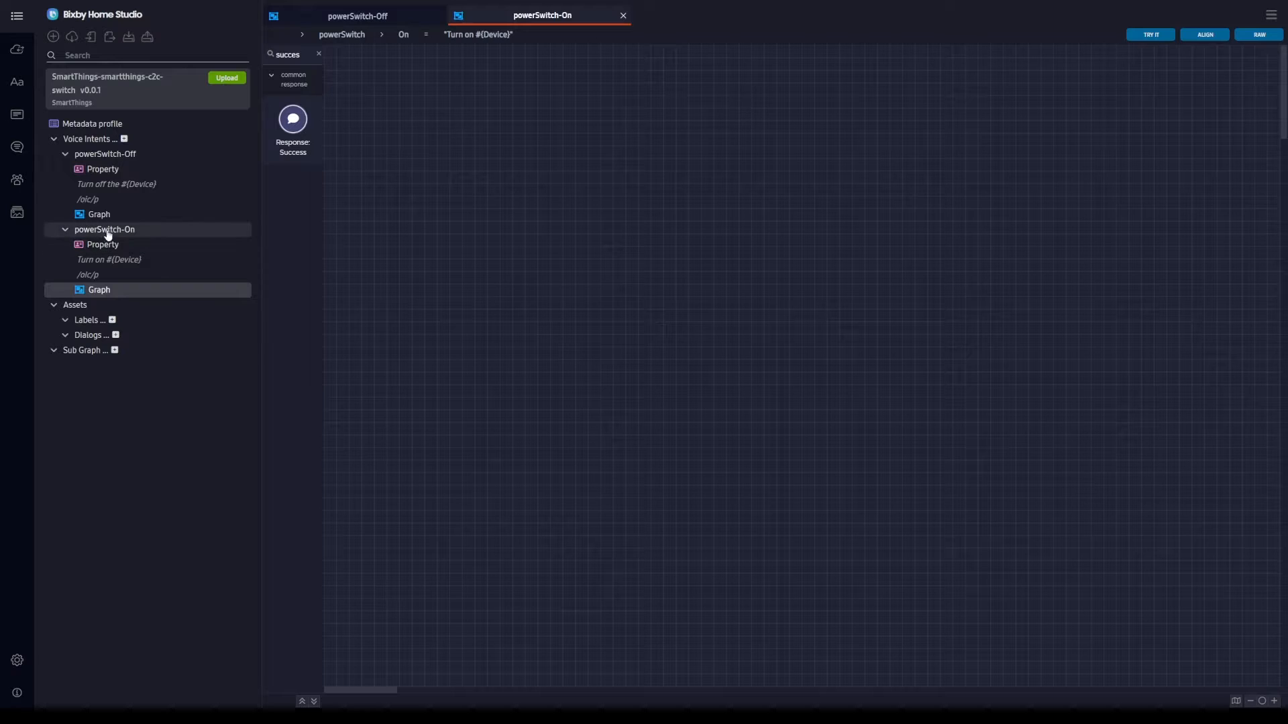
# Step: Import the "Turn On the Device" sample graph into the powerSwitch-On graph and try it out
pyautogui.click(16, 219)
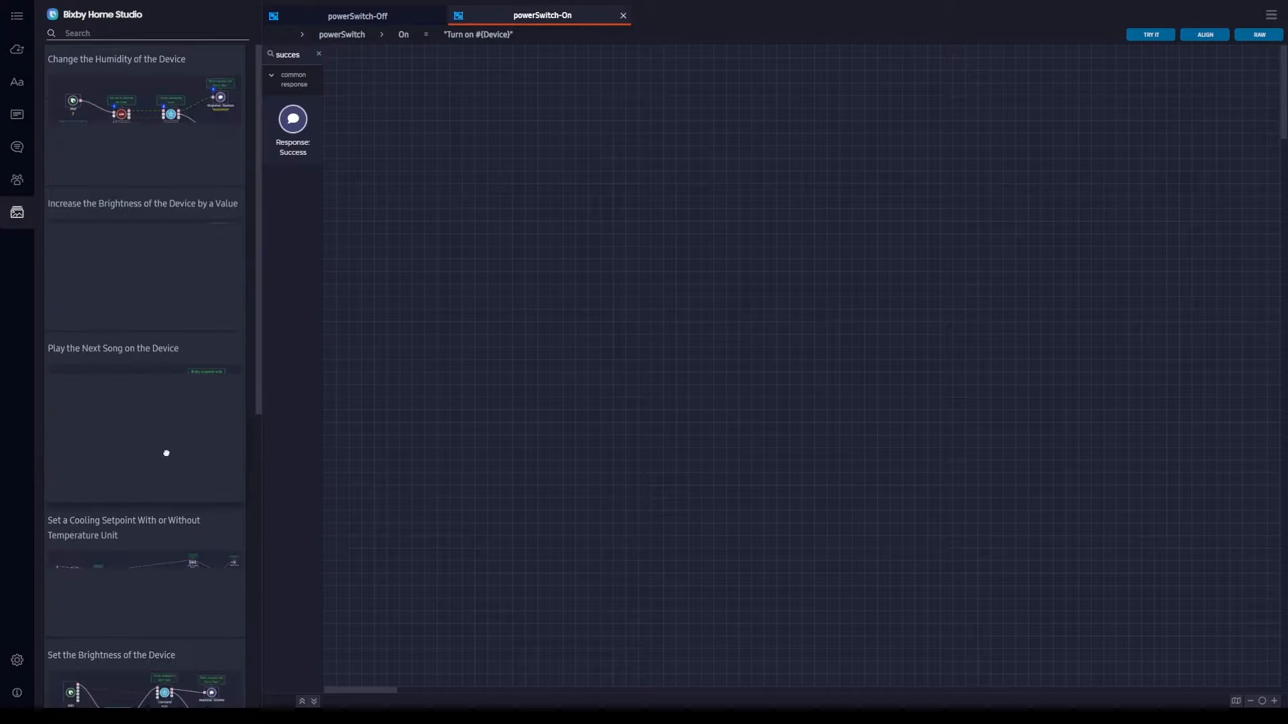
pyautogui.scroll(-12, 137, 443)
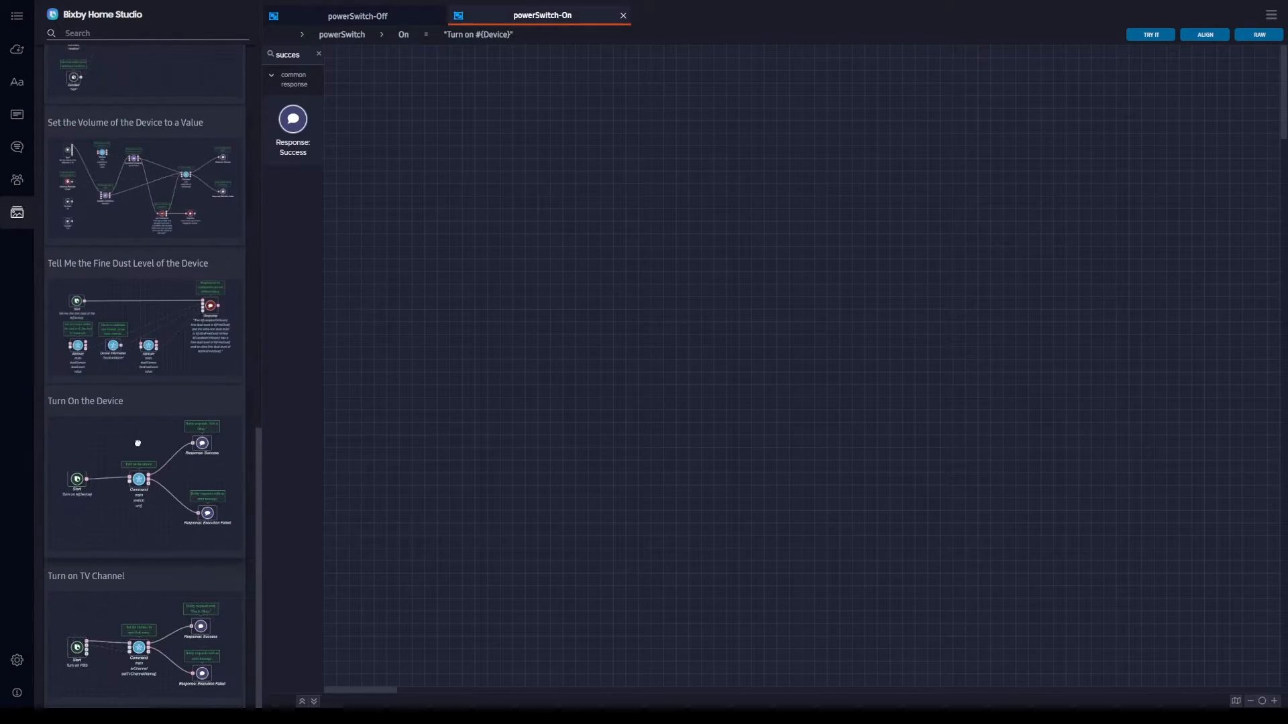
pyautogui.moveTo(125, 433); pyautogui.dragTo(562, 326)
pyautogui.click(662, 192)
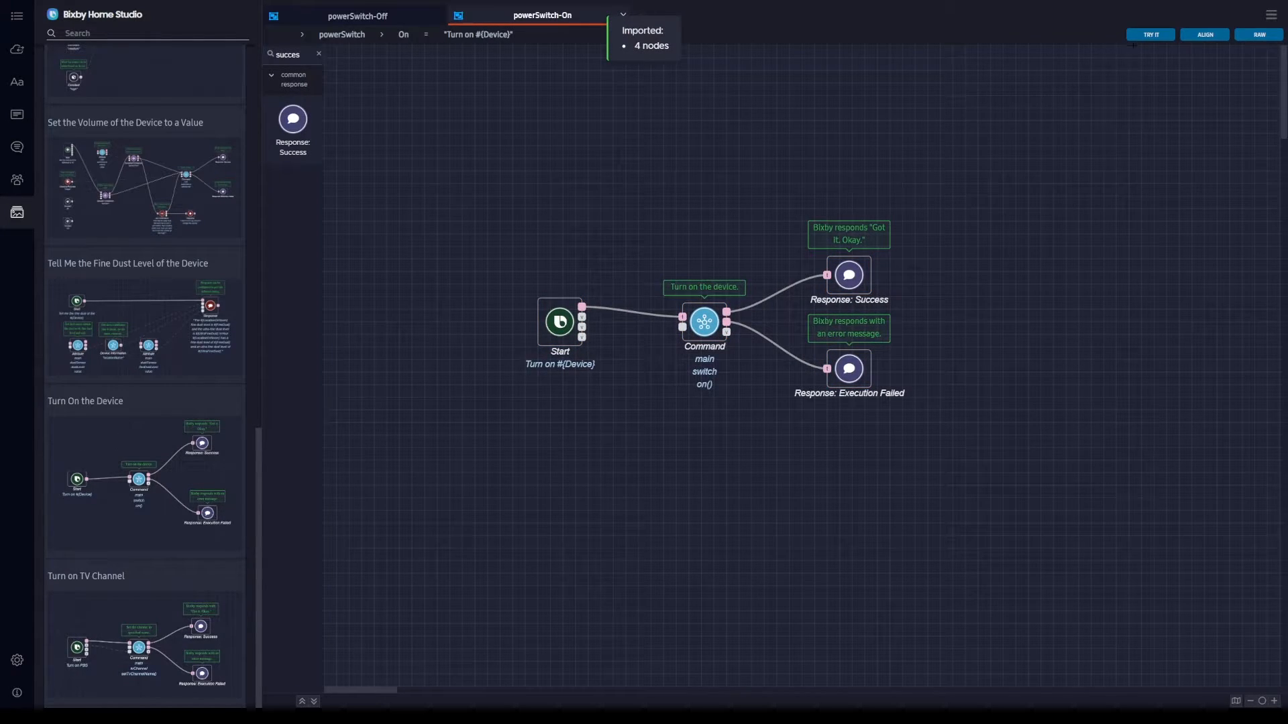
pyautogui.click(1150, 35)
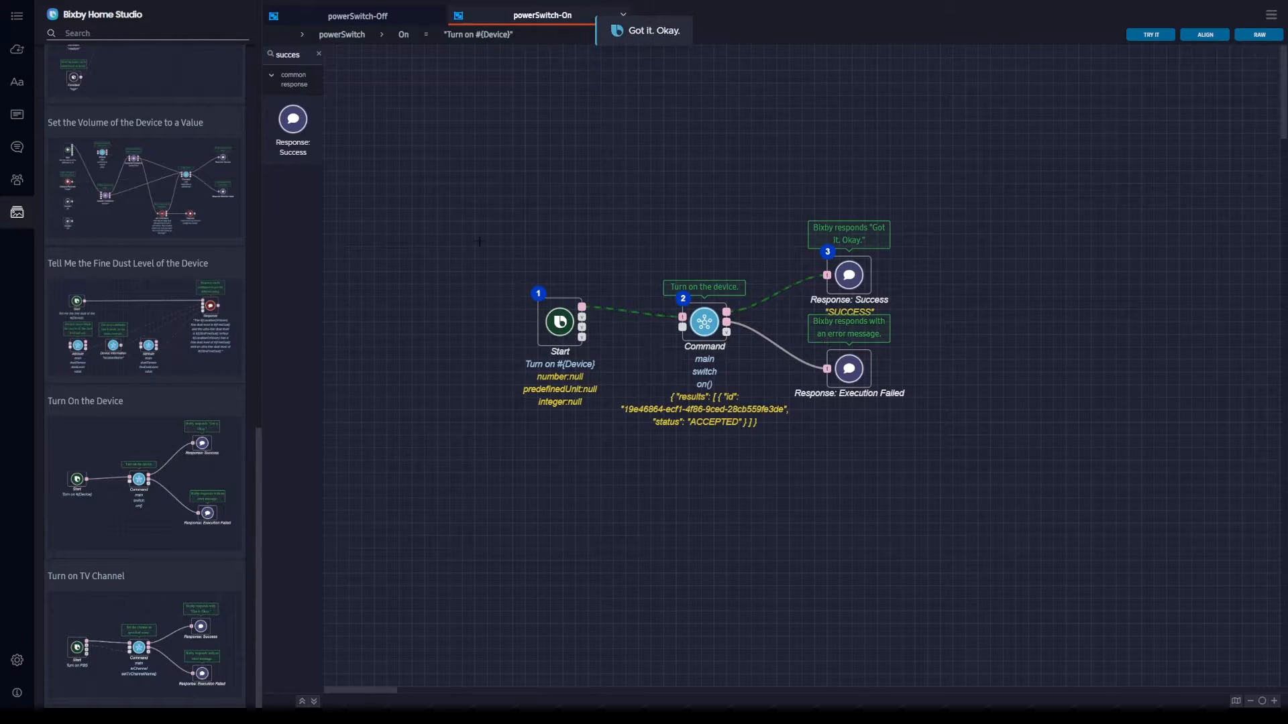
# Step: Import the "Turn On the Device" sample into the powerSwitch-Off graph and set its Command node's switch command to off
pyautogui.click(380, 16)
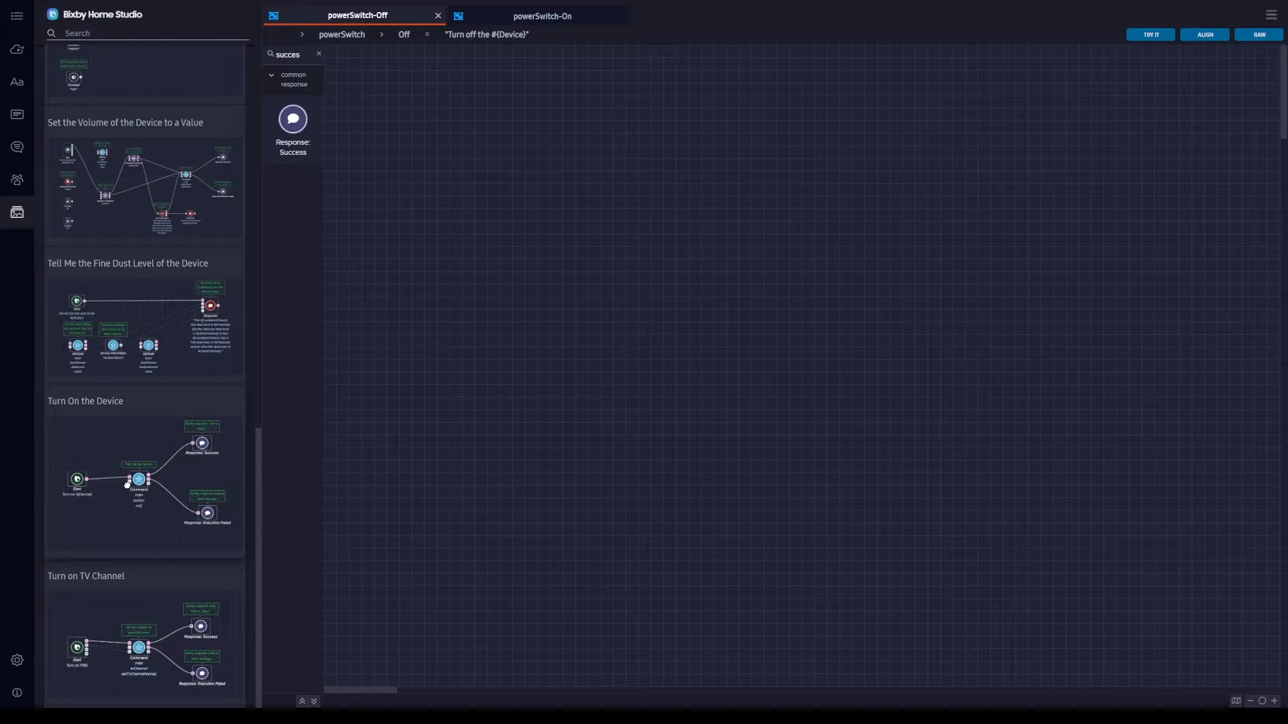
pyautogui.moveTo(127, 487); pyautogui.dragTo(682, 308)
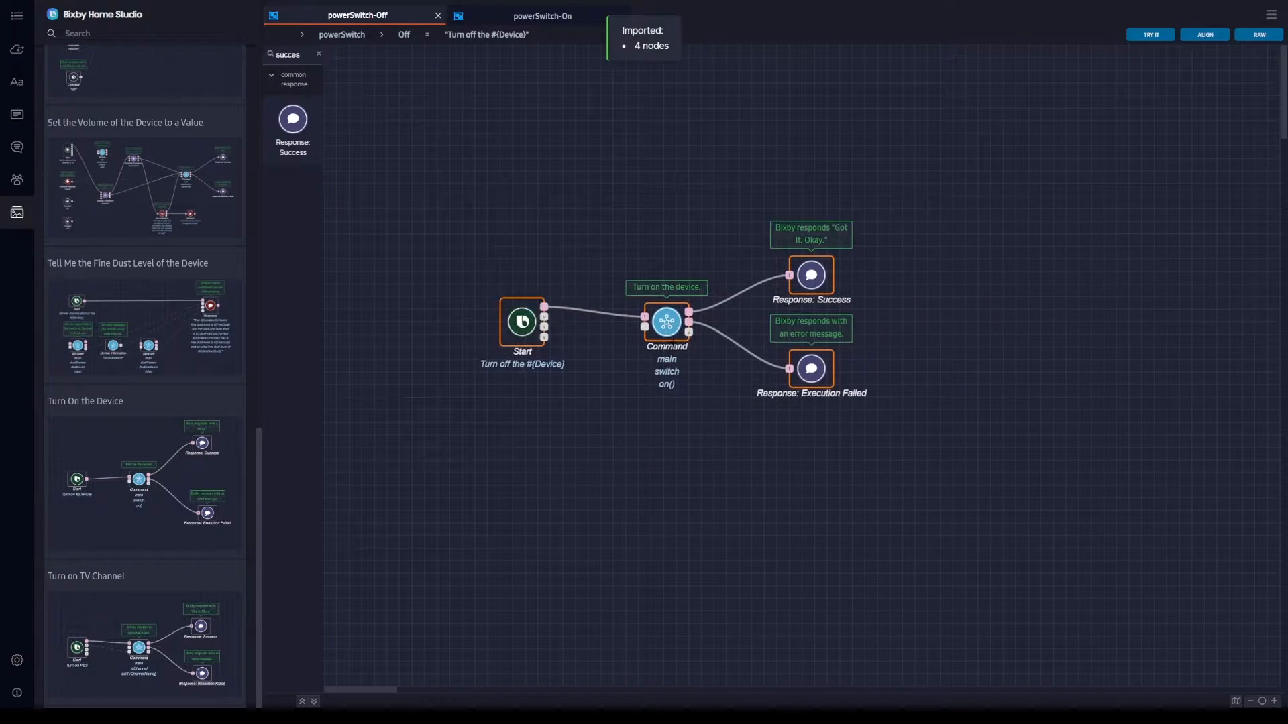
pyautogui.click(668, 341)
pyautogui.click(1124, 165)
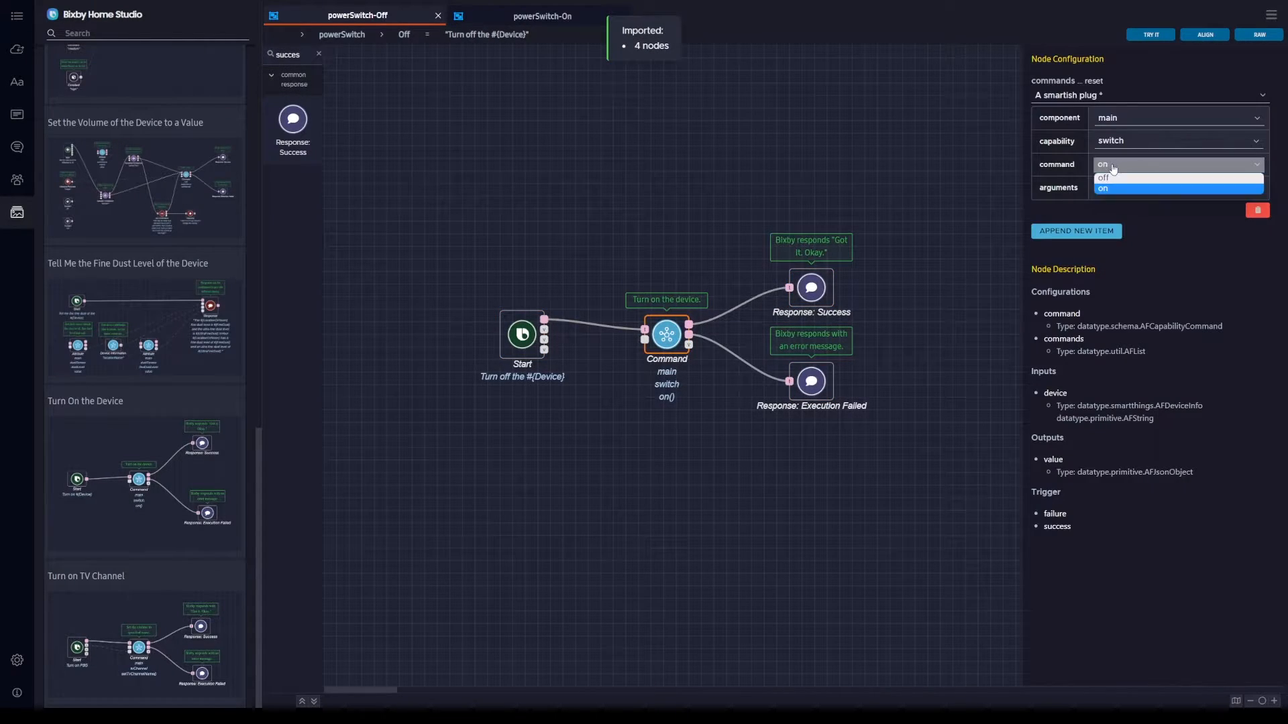
pyautogui.click(1118, 178)
pyautogui.click(214, 355)
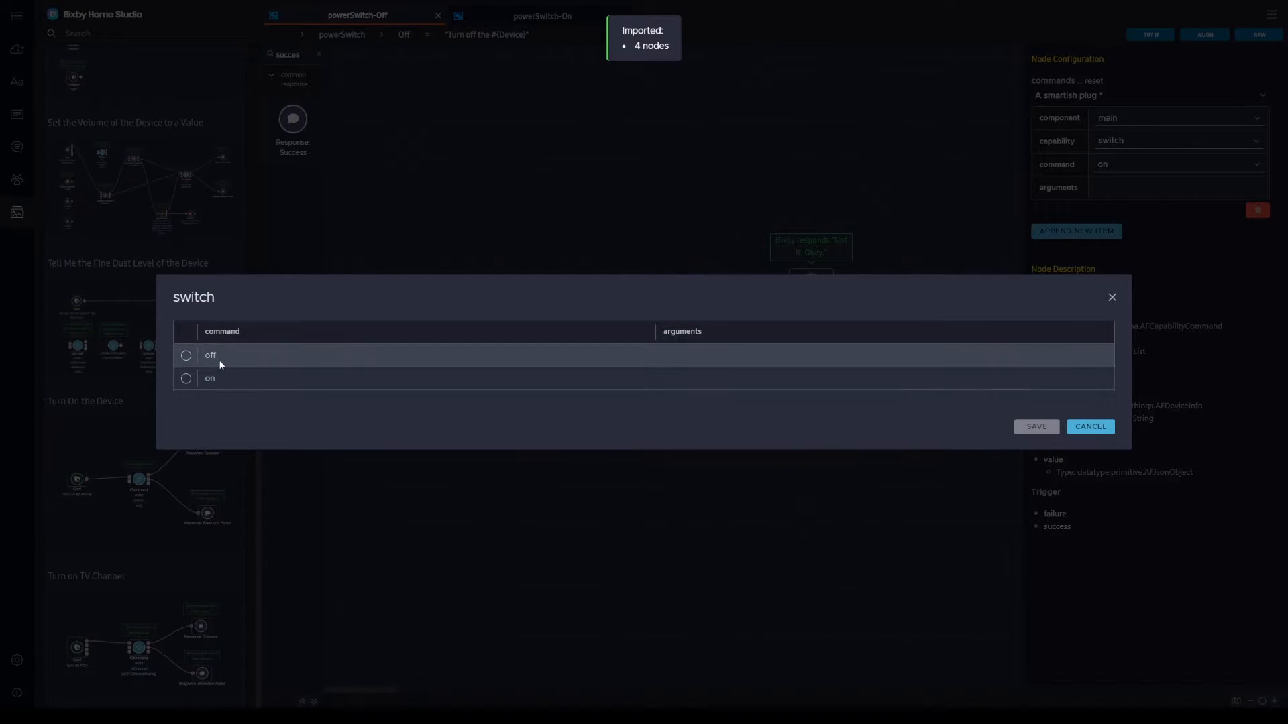
pyautogui.click(1036, 427)
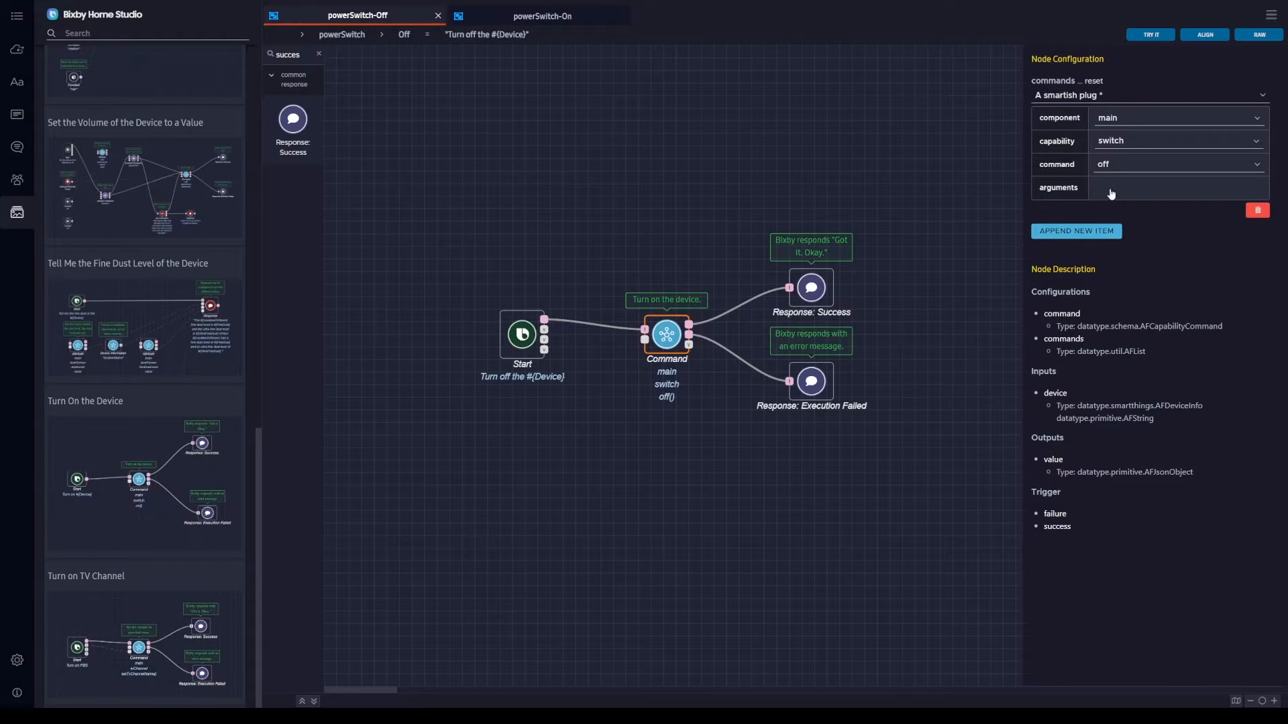
# Step: Change the Command node's comment to "Turn off the device." and try out the powerSwitch-Off graph
pyautogui.rightClick(658, 343)
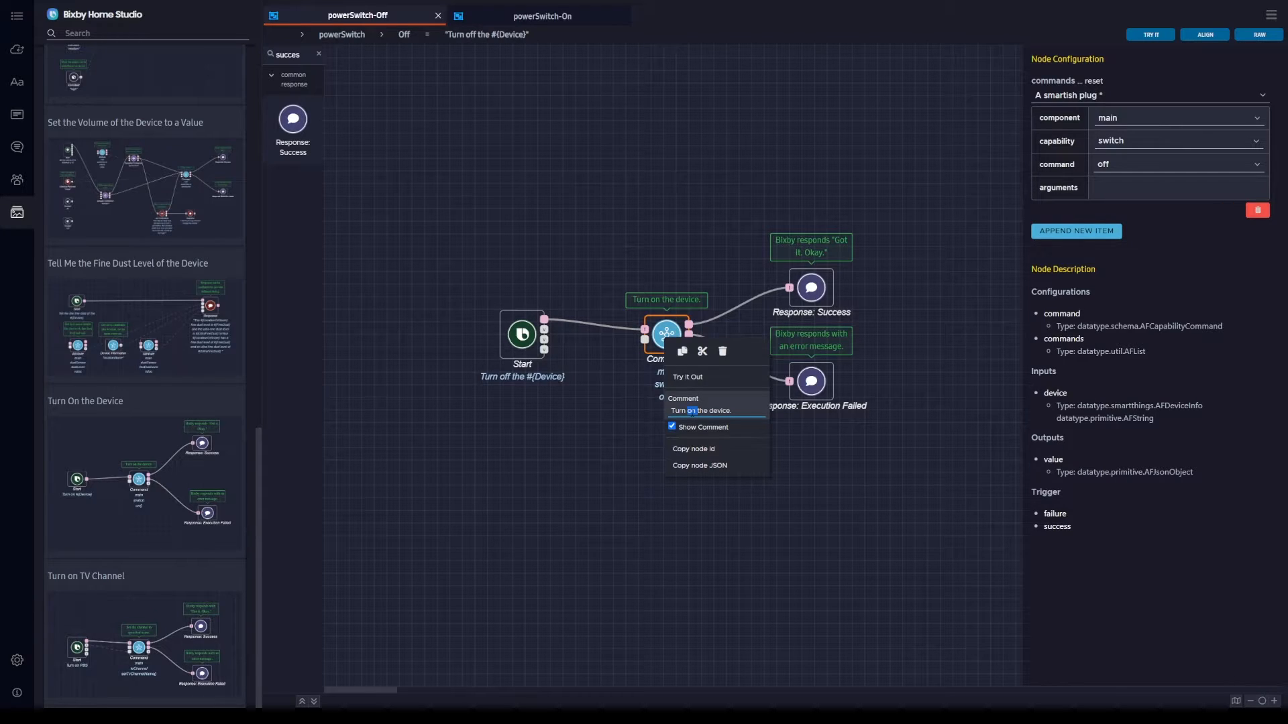
pyautogui.click(919, 514)
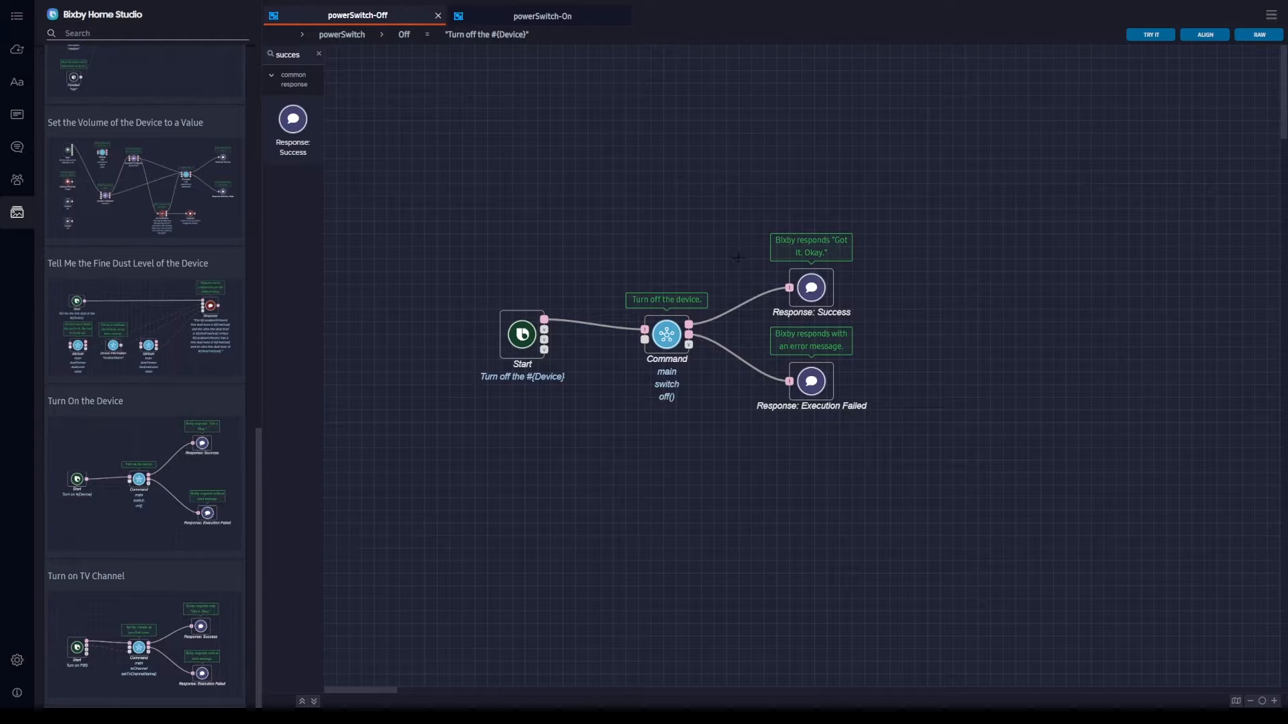
pyautogui.click(1147, 35)
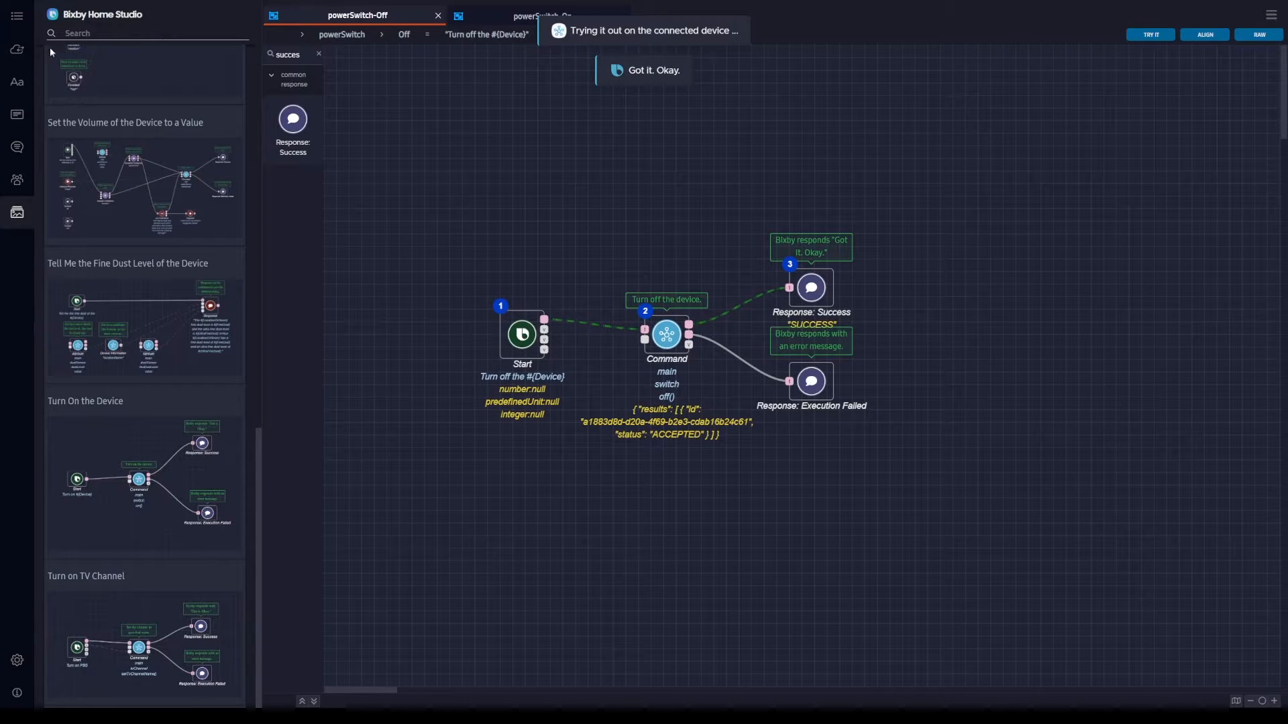
# Step: Try out the powerSwitch-On graph on the connected device again and return to the project's metadata tree
pyautogui.click(485, 20)
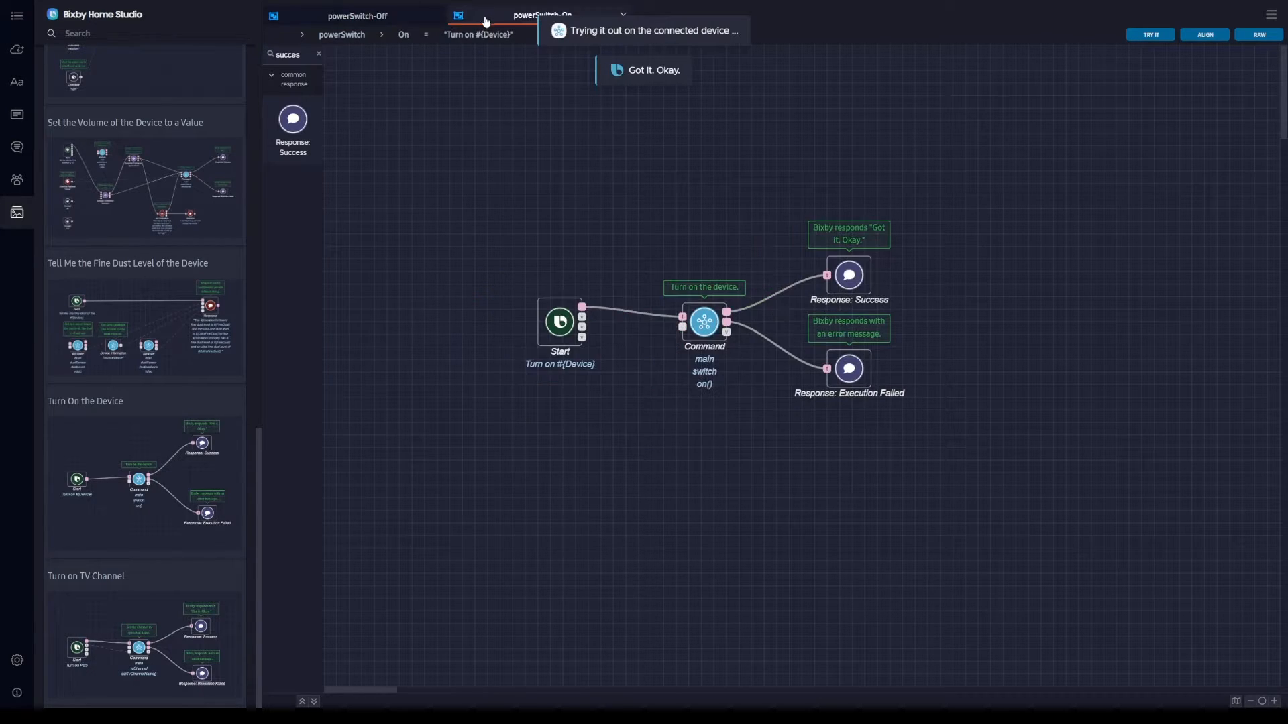
pyautogui.click(1143, 40)
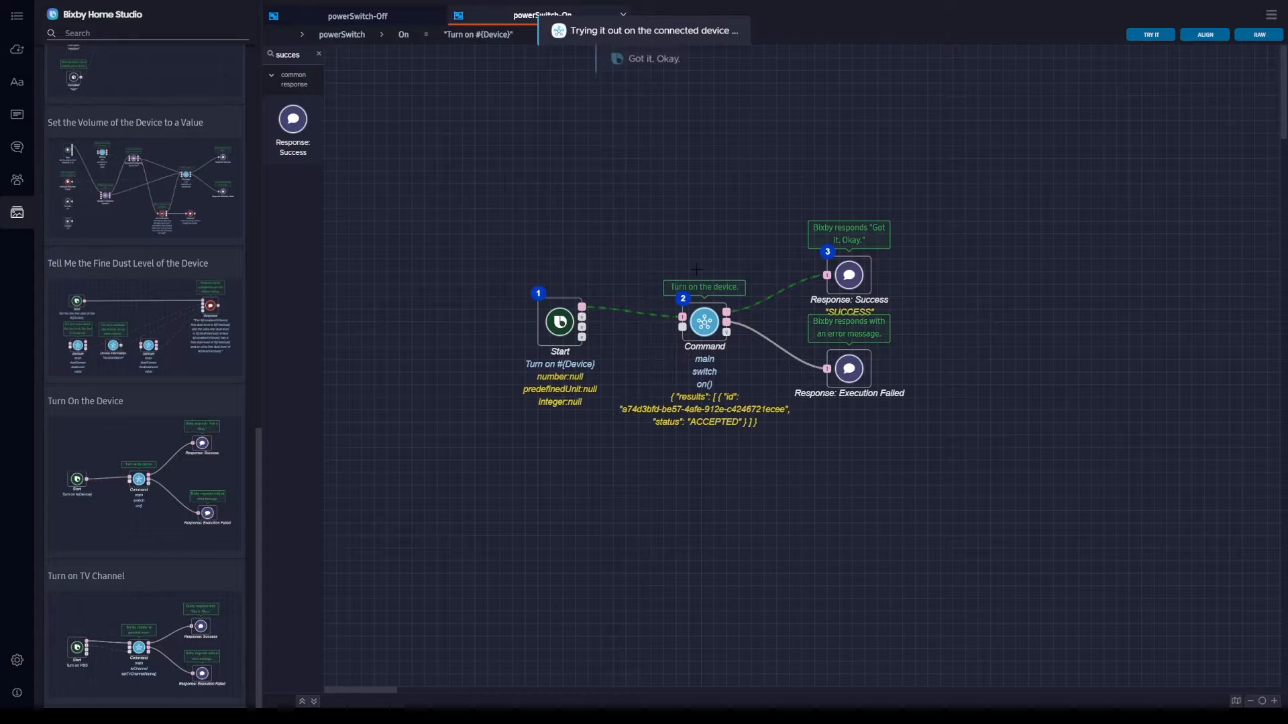
pyautogui.click(21, 27)
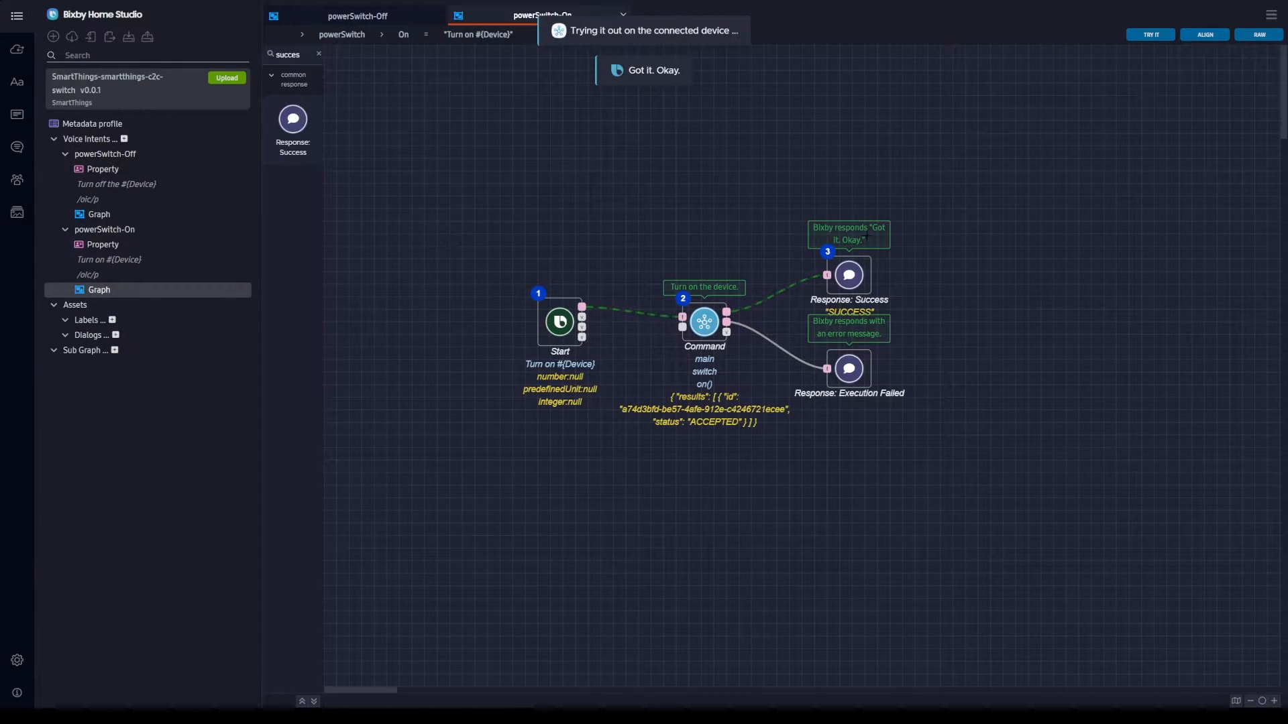
# Step: Spread out the powerSwitch-On graph by moving both Response nodes and the Start node farther from the Command node
pyautogui.moveTo(793, 225); pyautogui.dragTo(913, 420)
pyautogui.moveTo(853, 372); pyautogui.dragTo(916, 382)
pyautogui.click(978, 320)
pyautogui.moveTo(913, 284); pyautogui.dragTo(912, 247)
pyautogui.moveTo(913, 379); pyautogui.dragTo(913, 399)
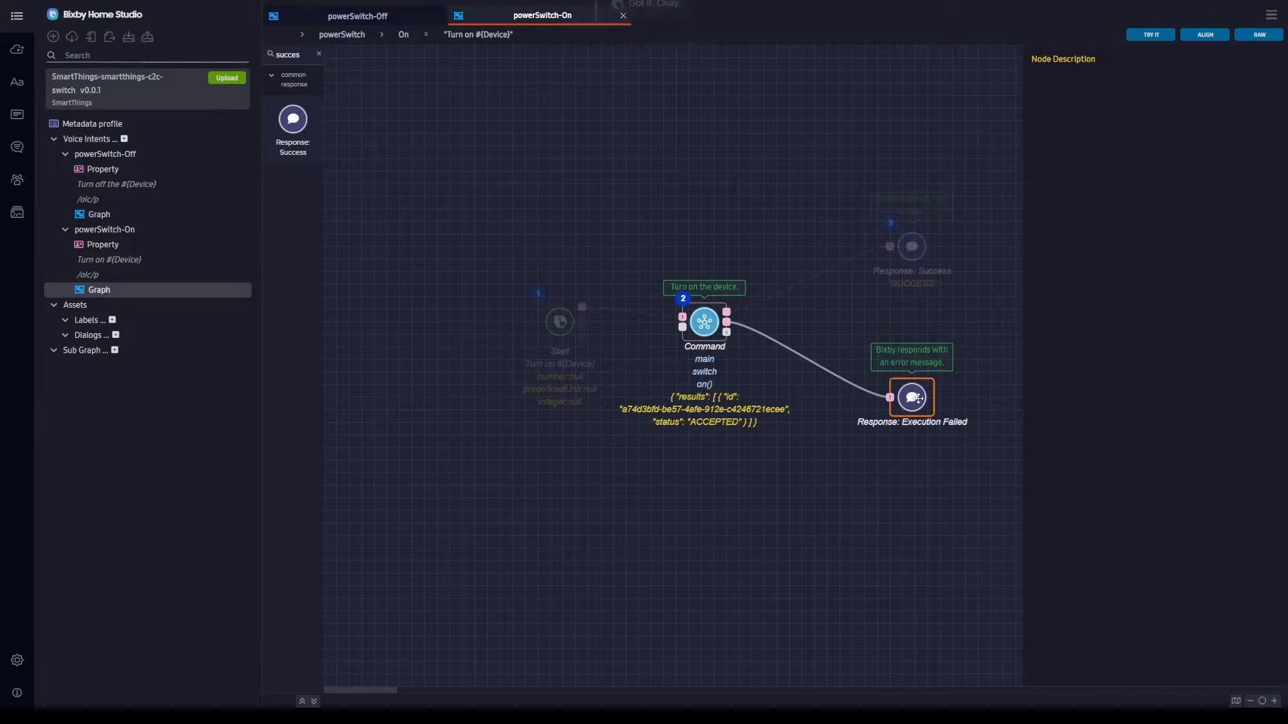
pyautogui.click(930, 278)
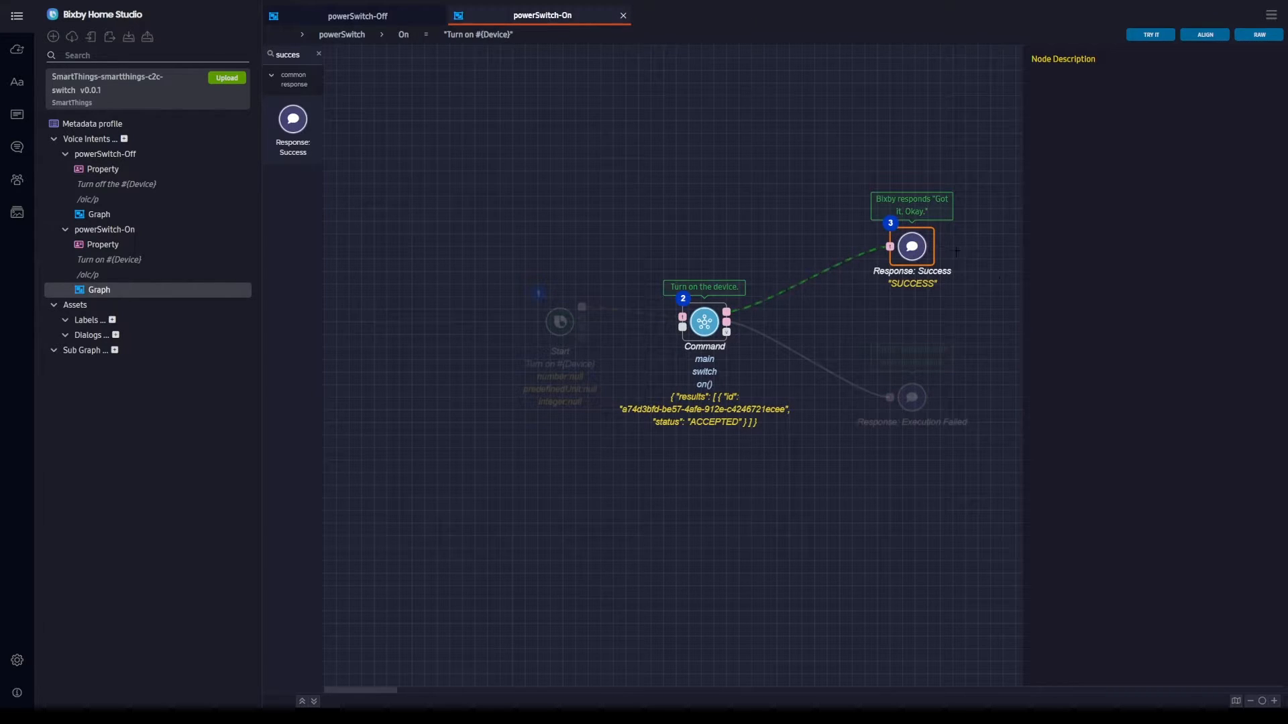
pyautogui.moveTo(925, 250)
pyautogui.mouseDown()
pyautogui.moveTo(912, 238)
pyautogui.moveTo(916, 248)
pyautogui.mouseUp()
pyautogui.click(773, 318)
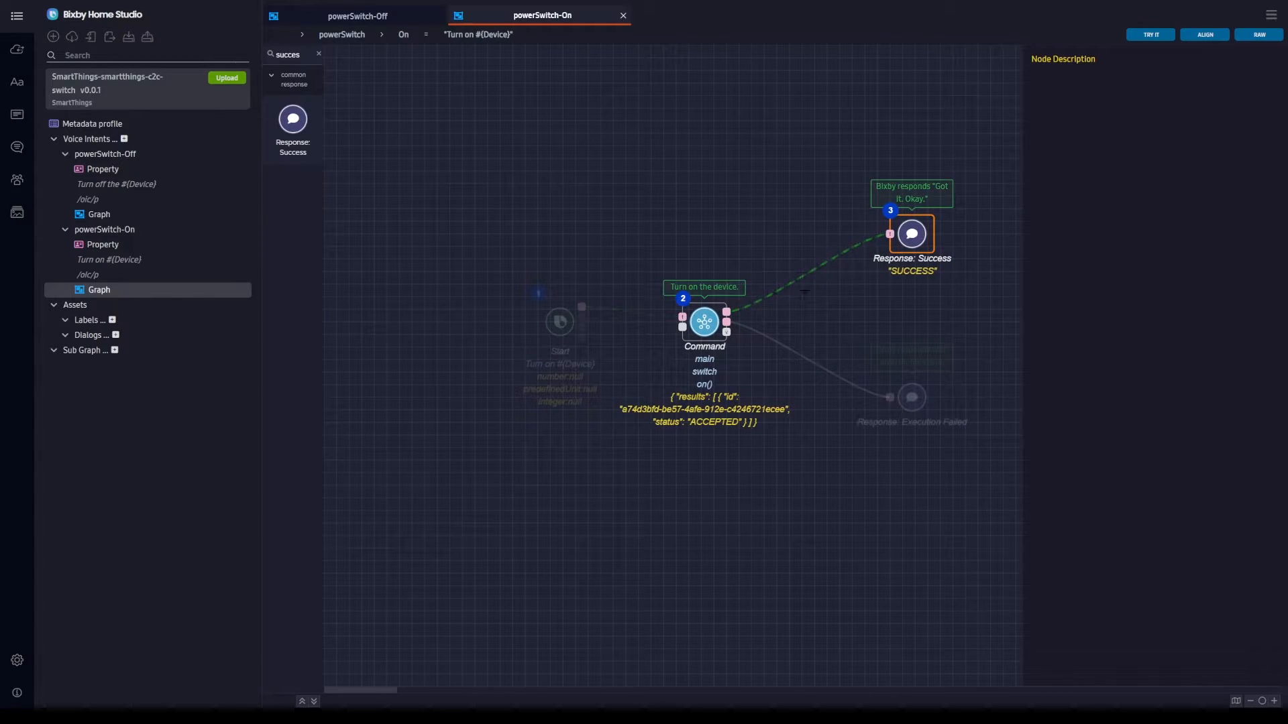
pyautogui.click(778, 263)
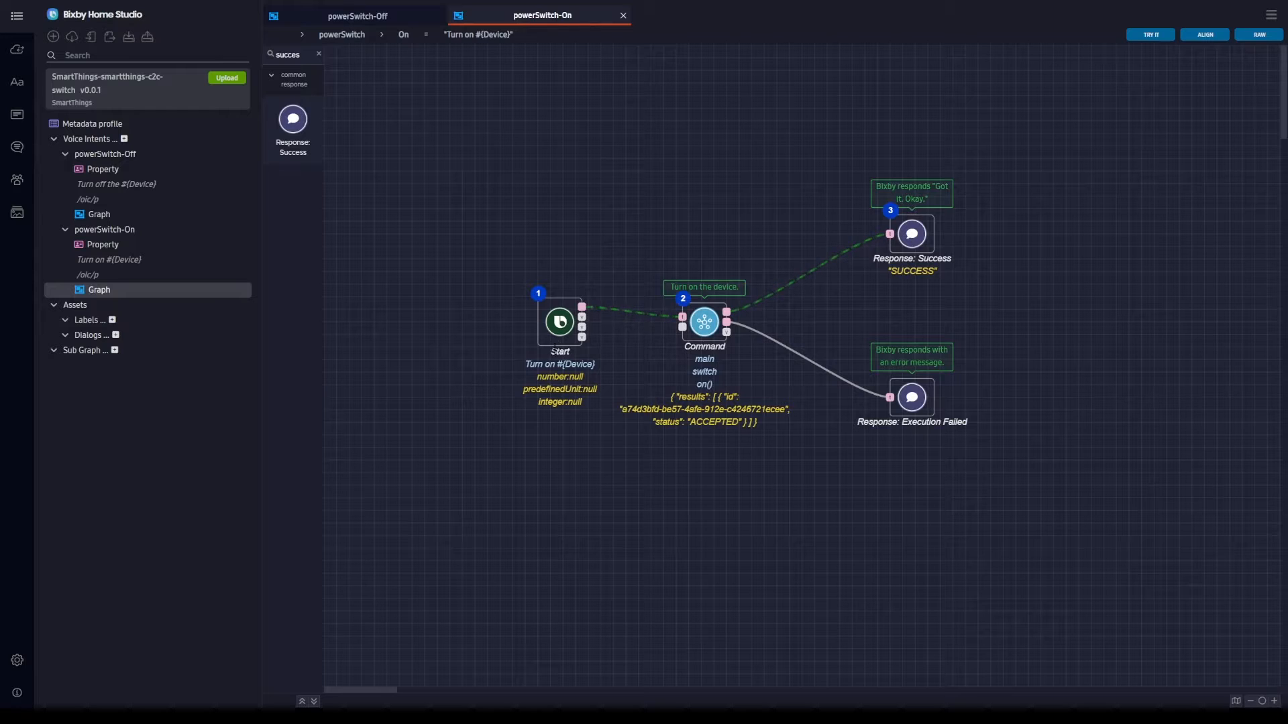
pyautogui.moveTo(569, 344); pyautogui.dragTo(556, 345)
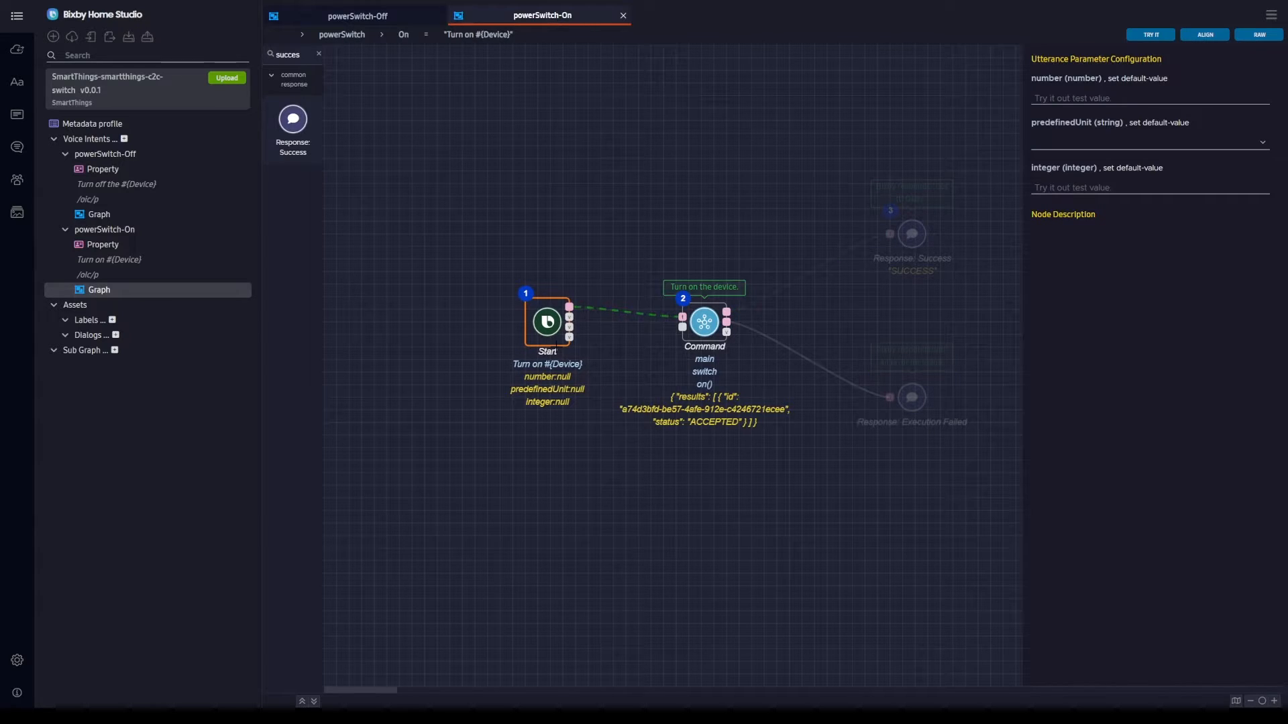
# Step: Create a new dialog asset named "Turn On Switch"
pyautogui.click(115, 336)
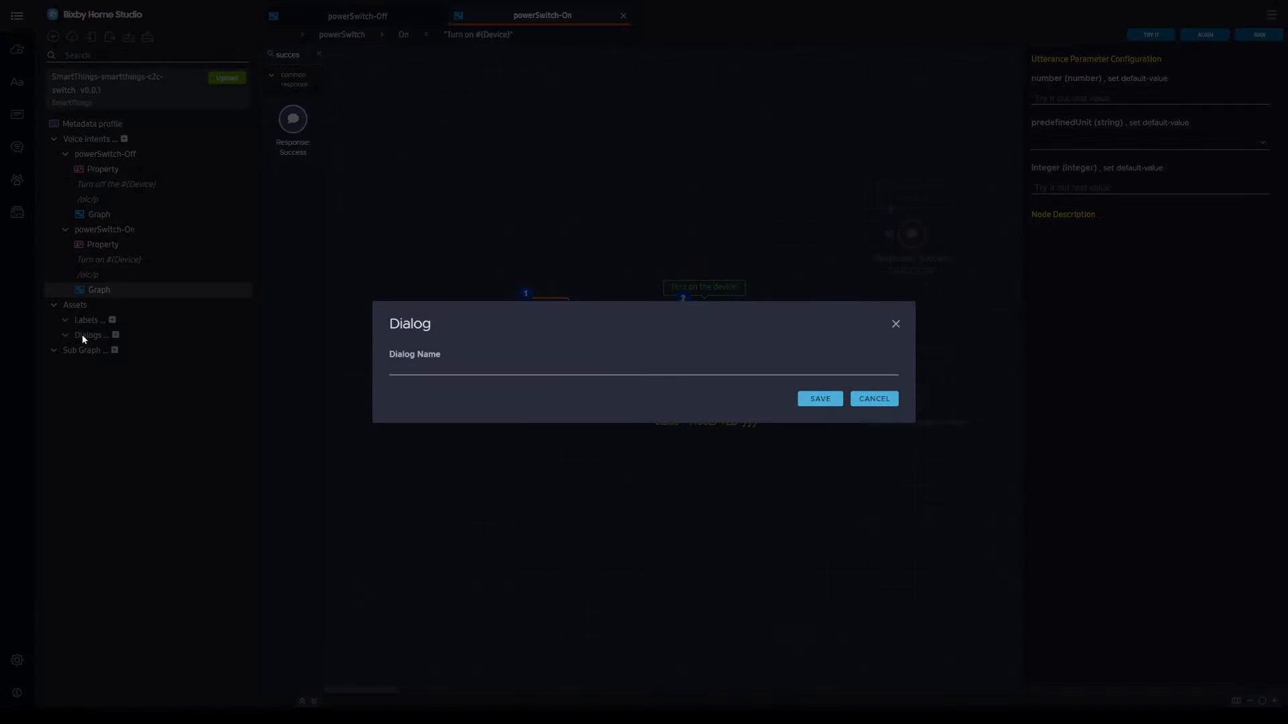
pyautogui.click(496, 364)
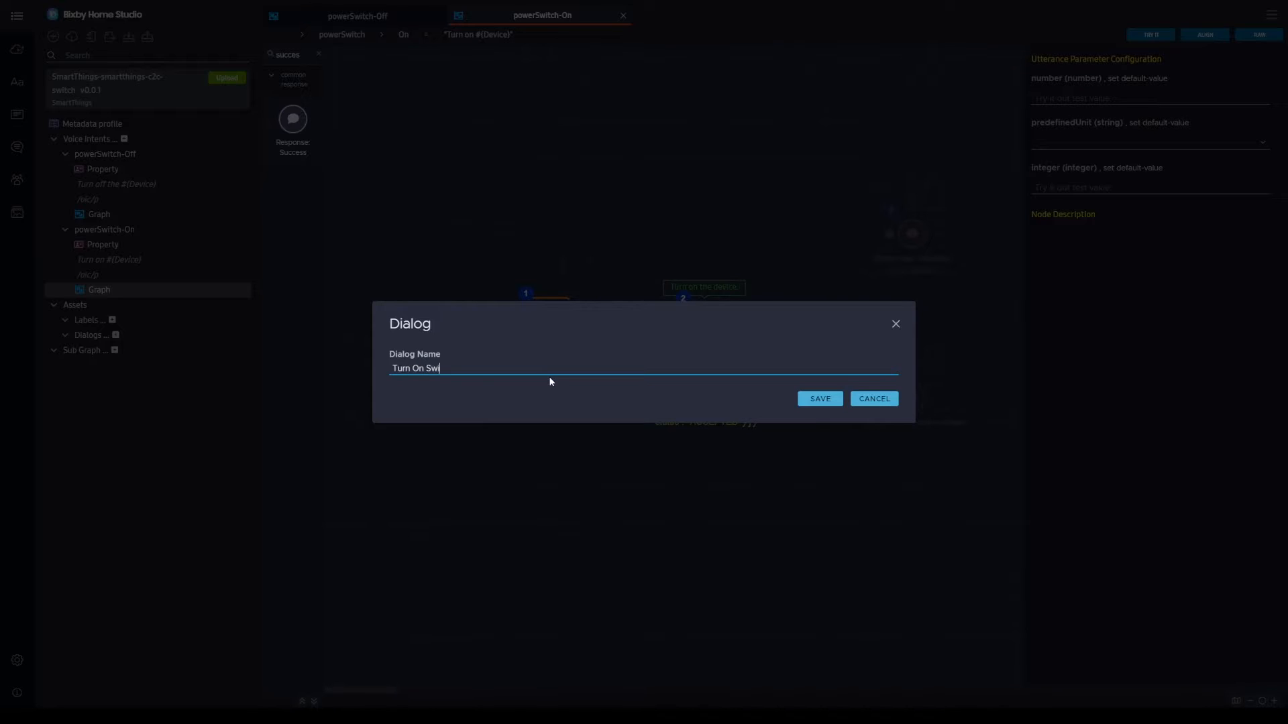
pyautogui.click(809, 398)
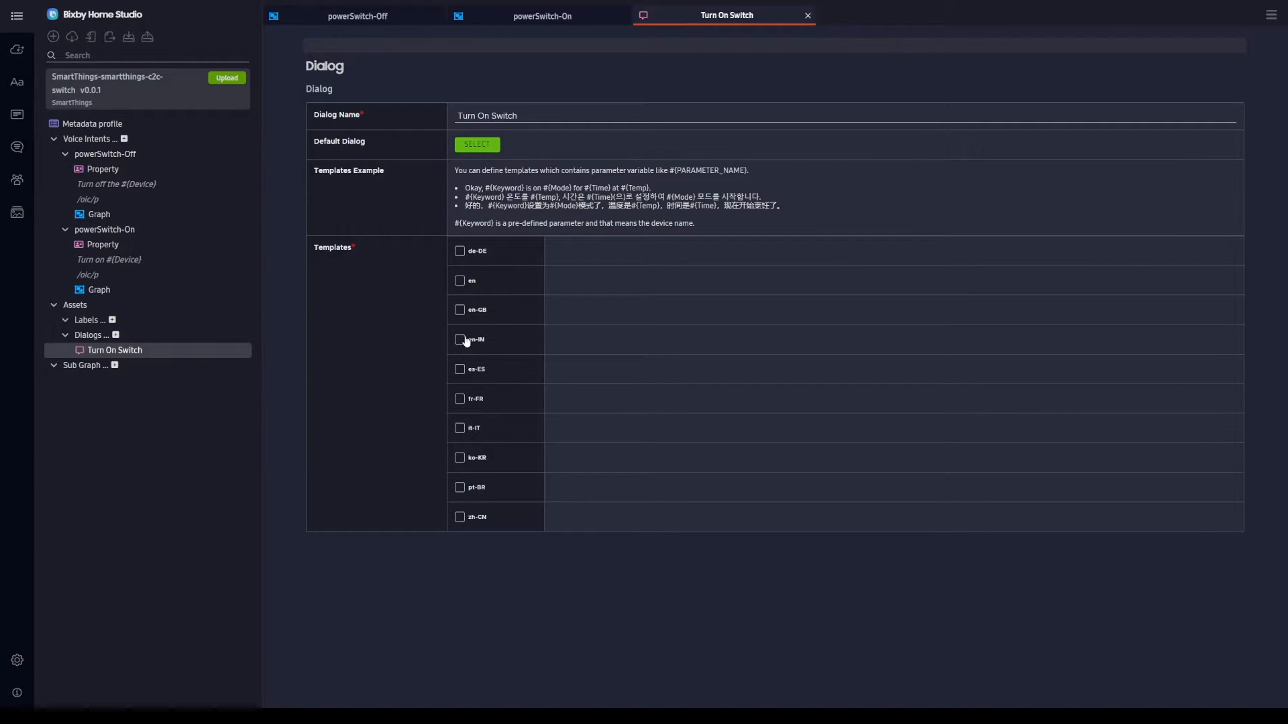
# Step: Enable the en template of the Turn On Switch dialog with the text "What an incredibly big brained decision!"
pyautogui.click(460, 281)
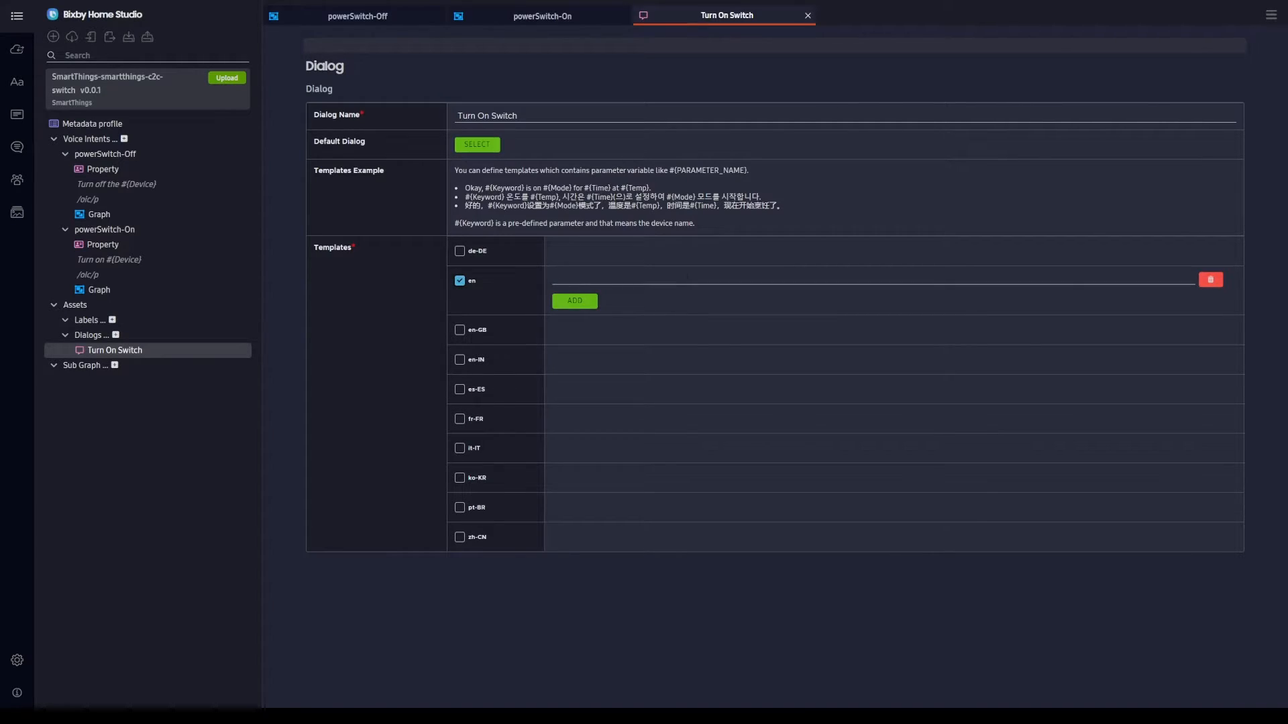
pyautogui.click(726, 276)
pyautogui.write('What an incredibly big brained decision!')
pyautogui.moveTo(726, 276); pyautogui.dragTo(537, 268)
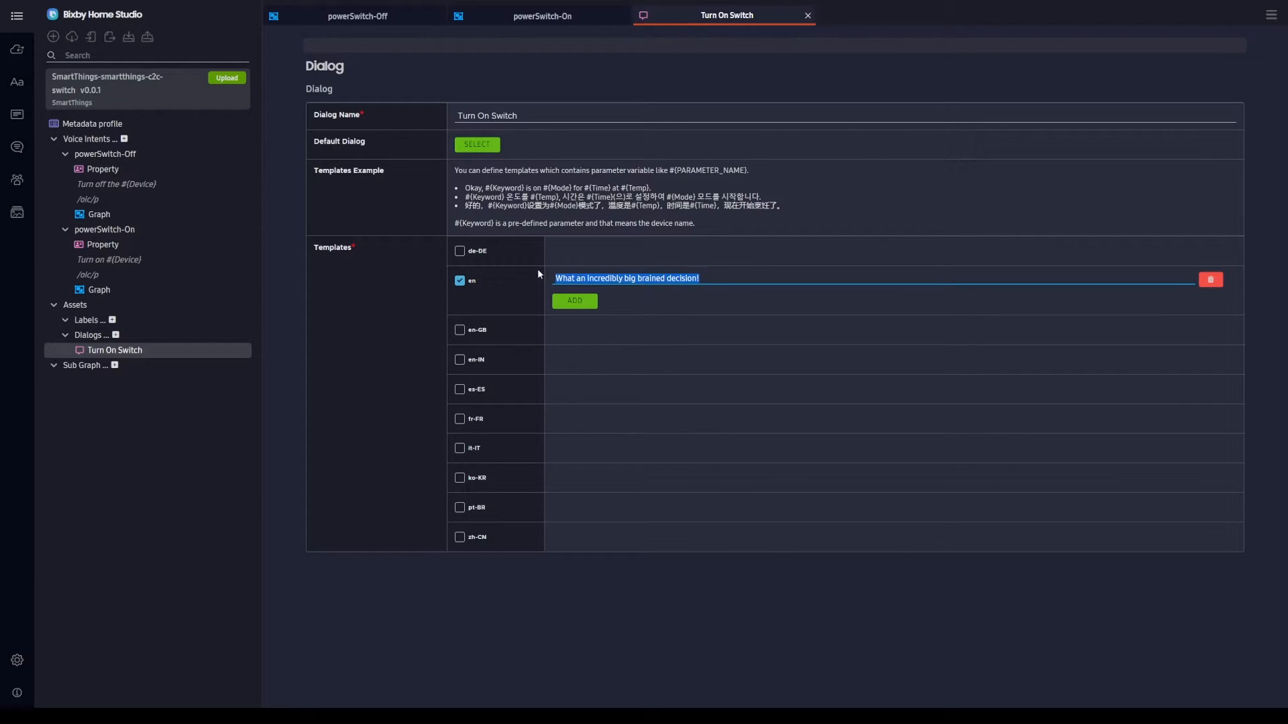
pyautogui.click(711, 270)
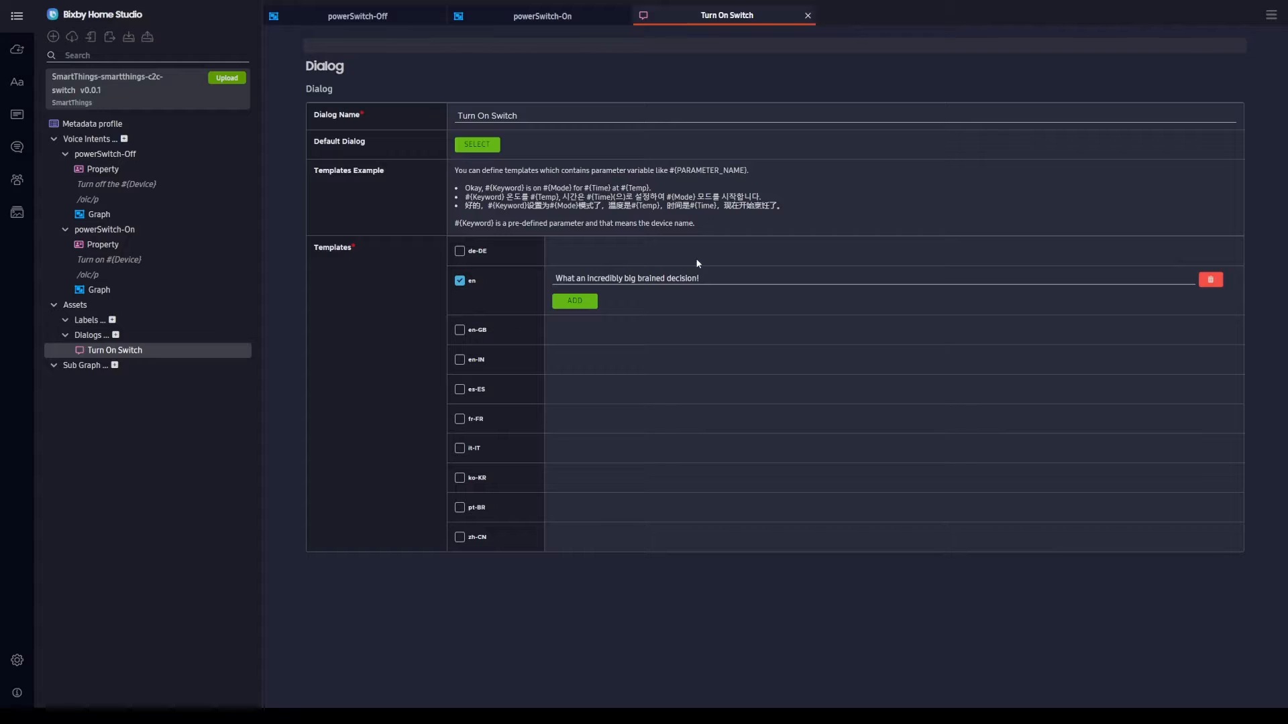
pyautogui.moveTo(555, 278); pyautogui.dragTo(793, 285)
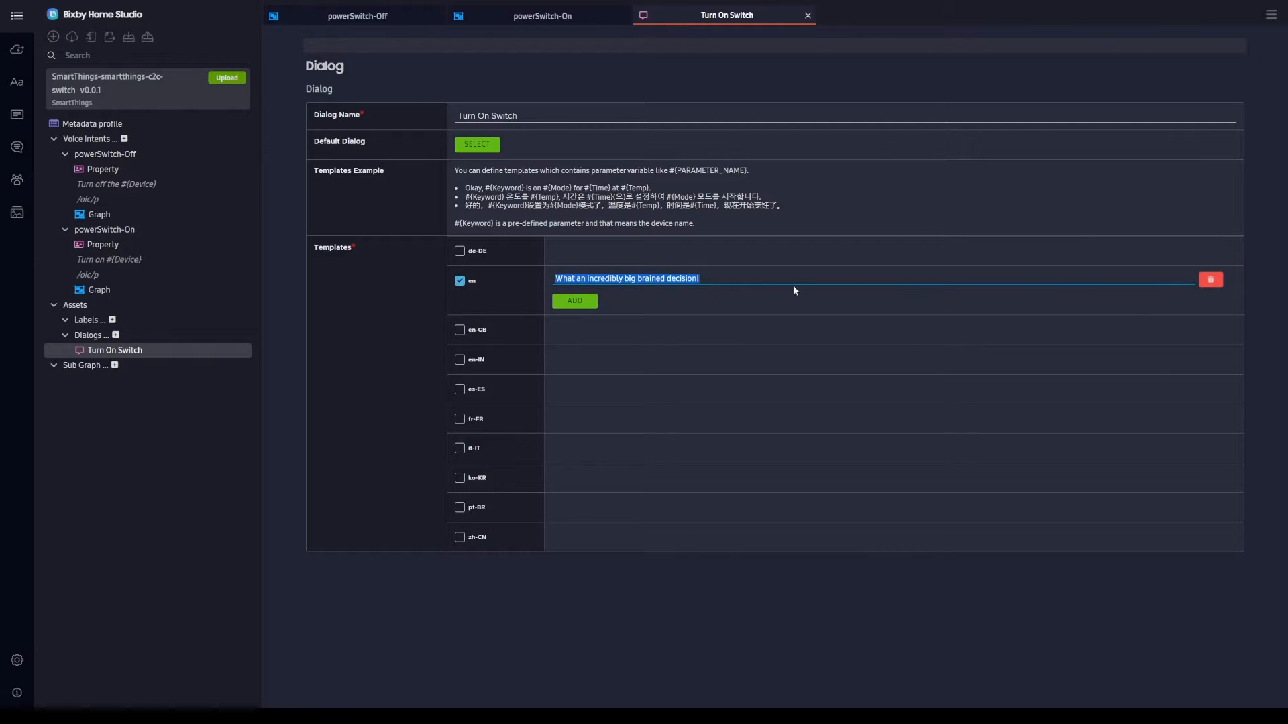
pyautogui.click(755, 277)
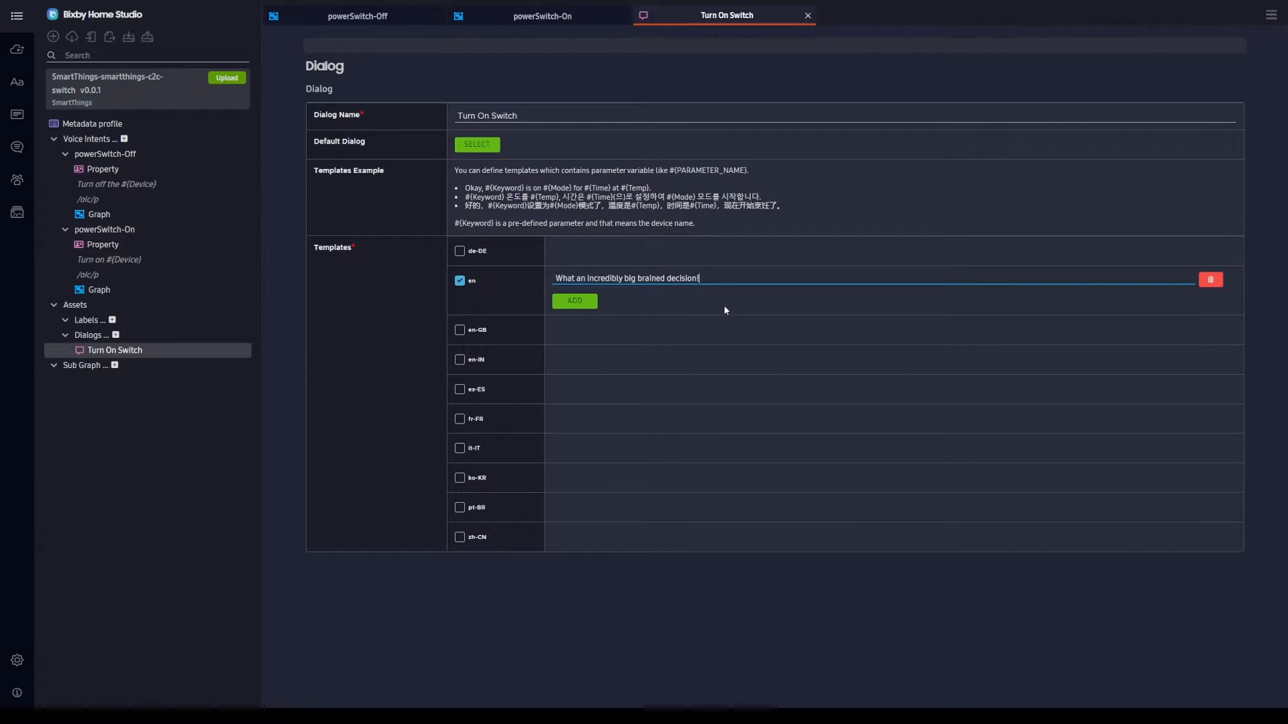
pyautogui.click(368, 316)
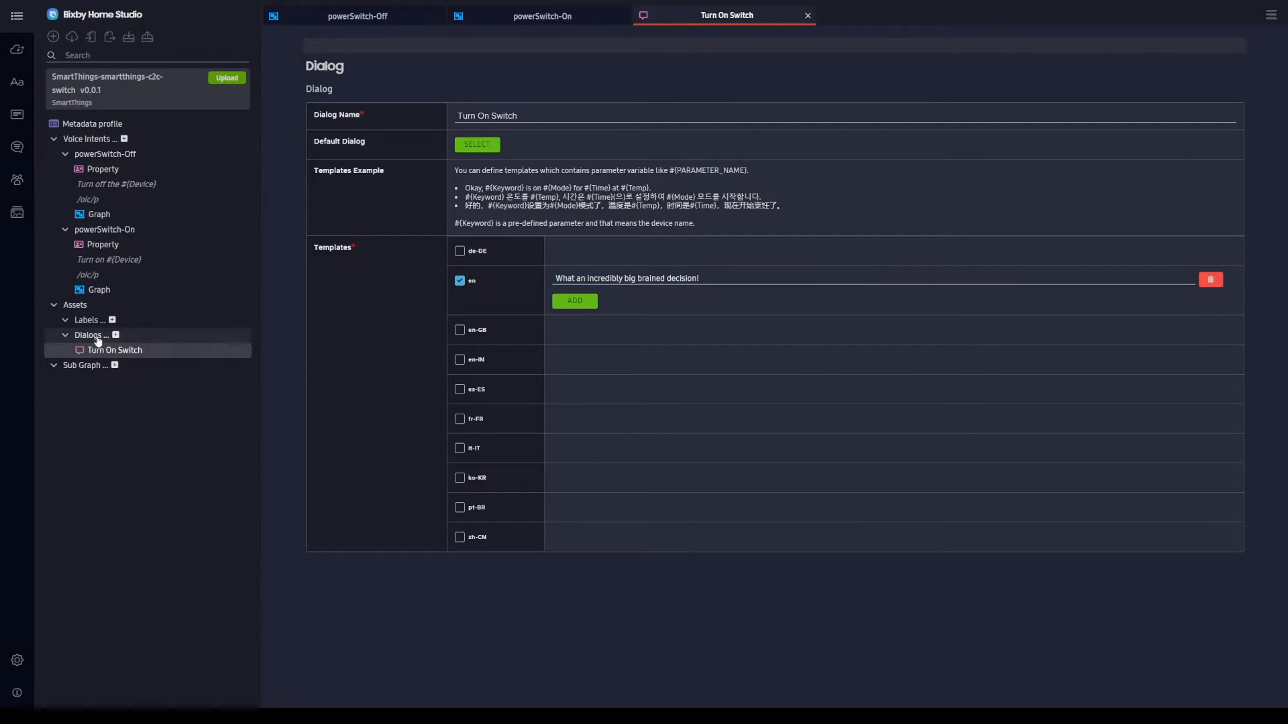
# Step: Replace the Response: Success node in the powerSwitch-On graph with a plain Response node
pyautogui.click(542, 17)
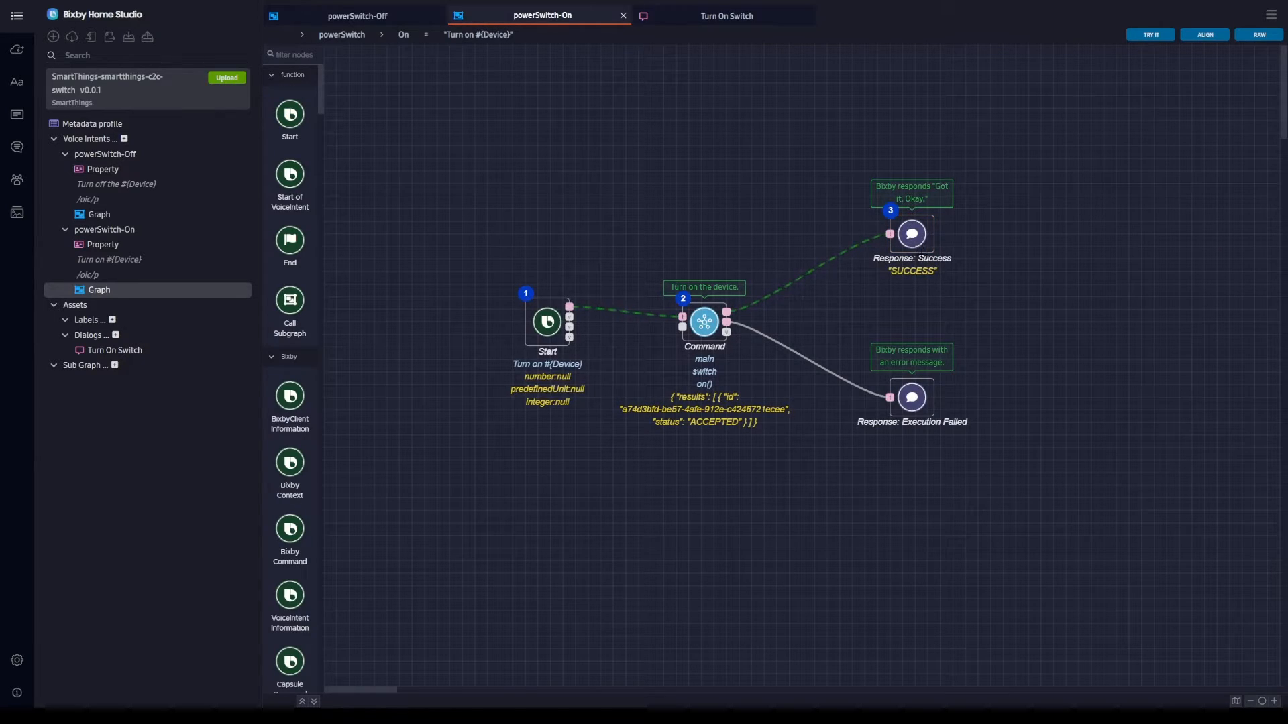
pyautogui.click(917, 219)
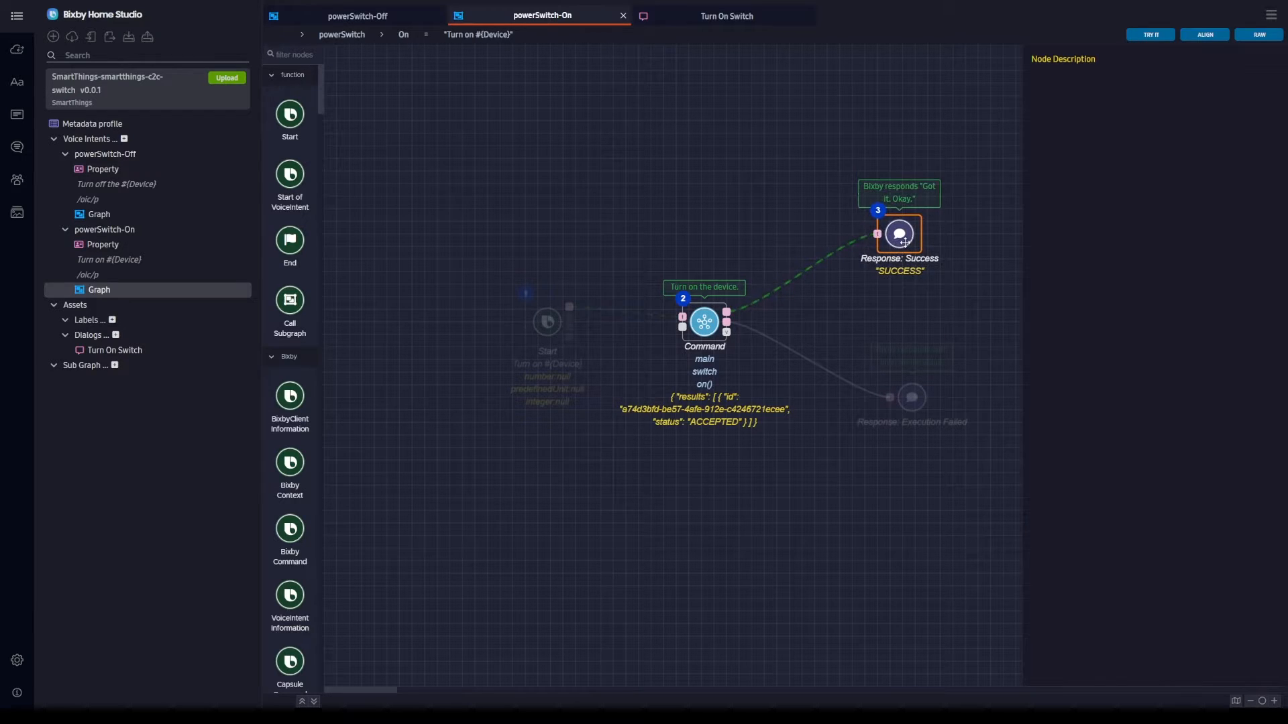
pyautogui.press('Delete')
pyautogui.click(296, 55)
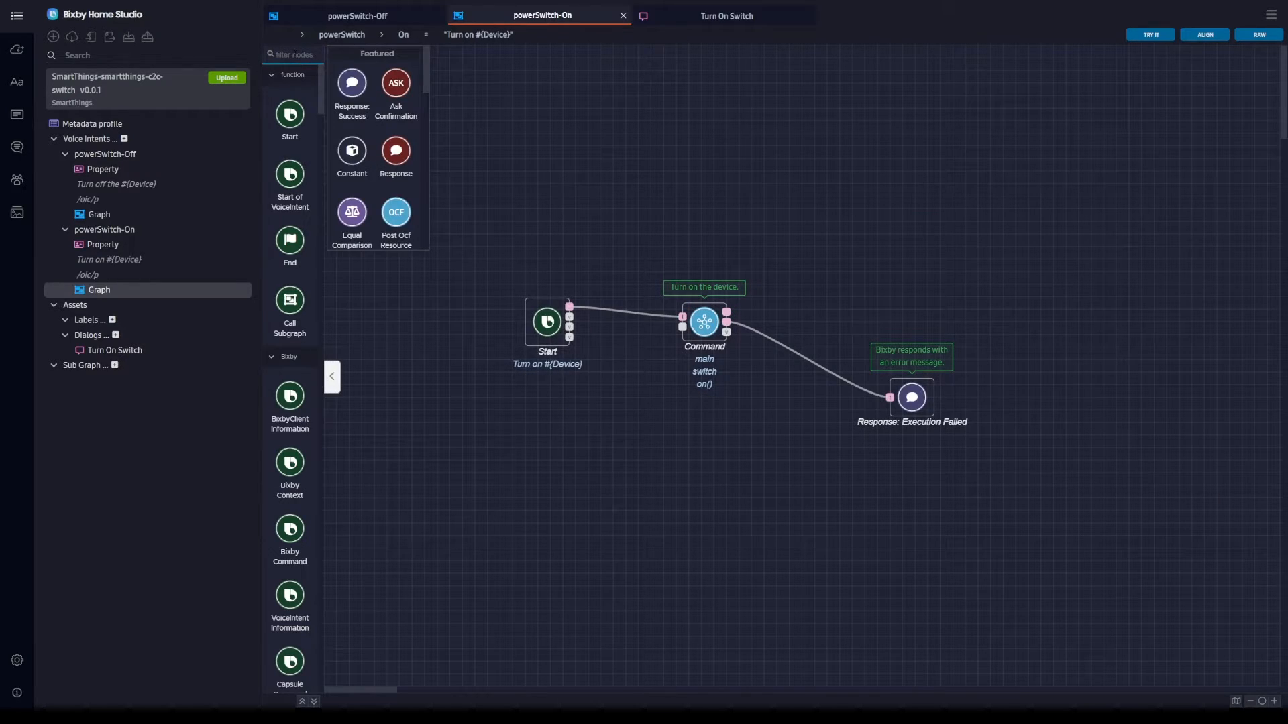
pyautogui.write('response')
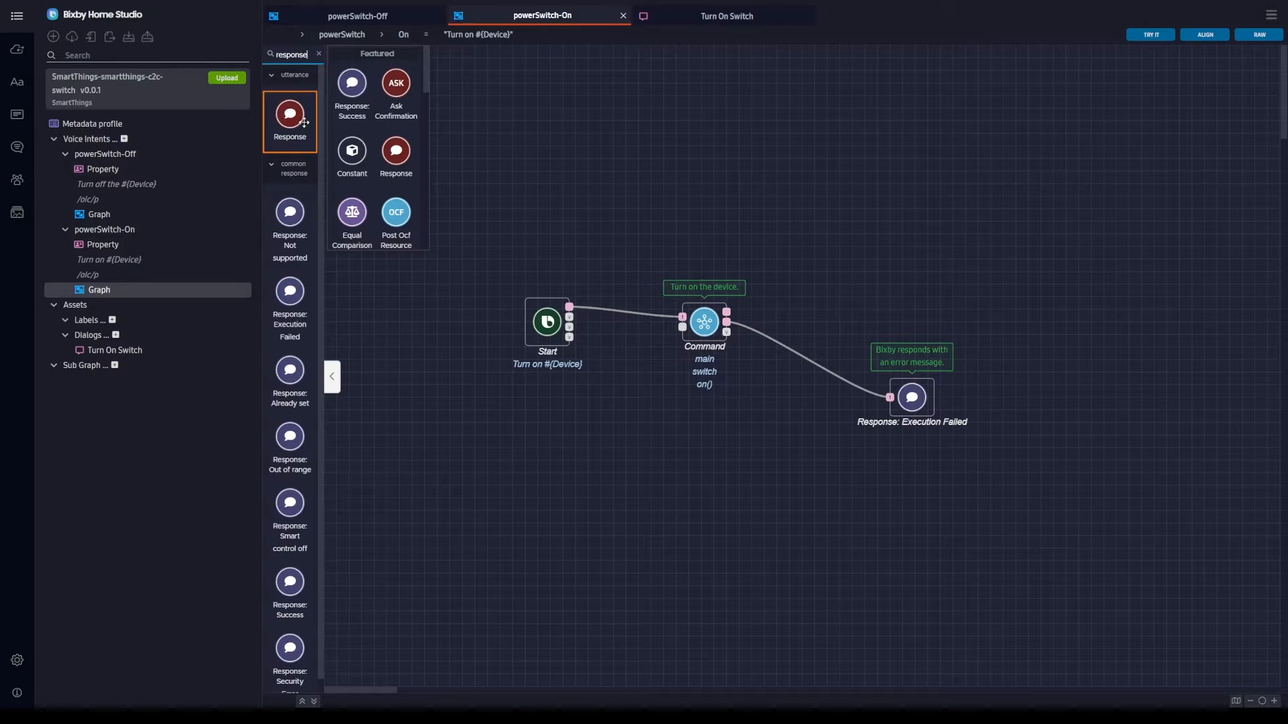
pyautogui.moveTo(290, 117); pyautogui.dragTo(873, 257)
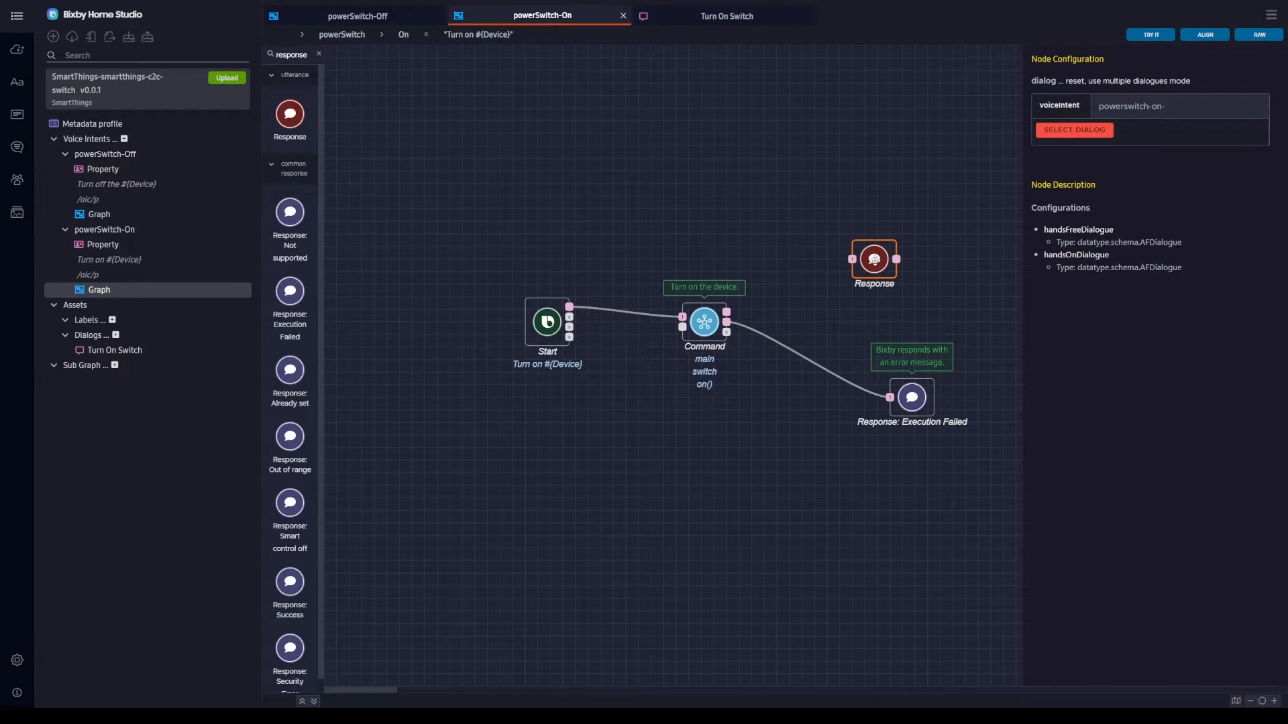
# Step: Assign the Turn On Switch metadata dialog to the new Response node
pyautogui.click(1074, 131)
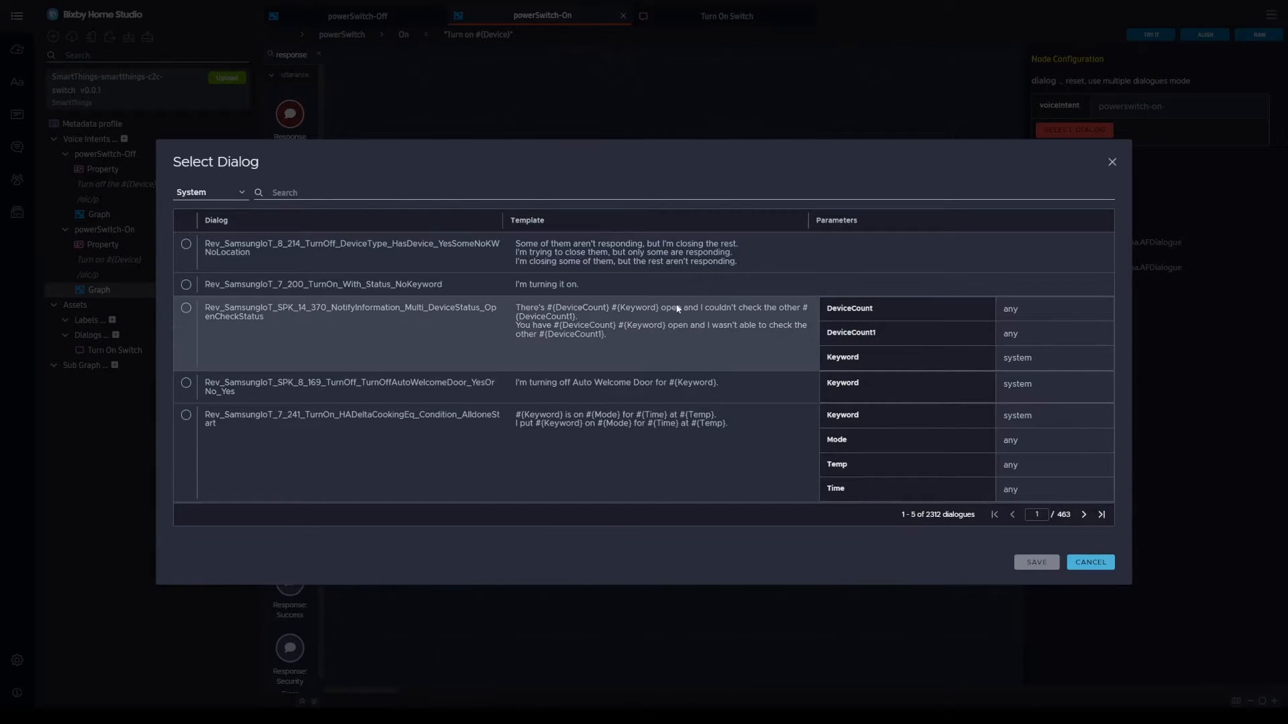
pyautogui.click(206, 195)
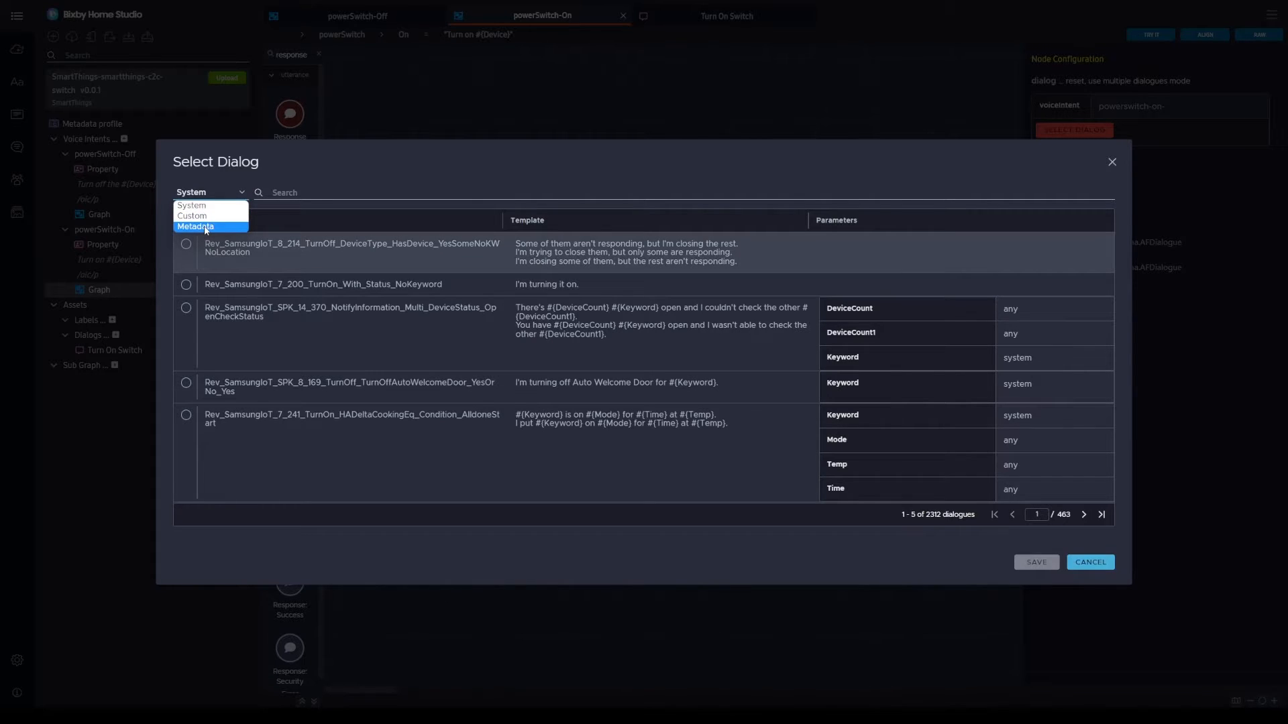
pyautogui.click(204, 228)
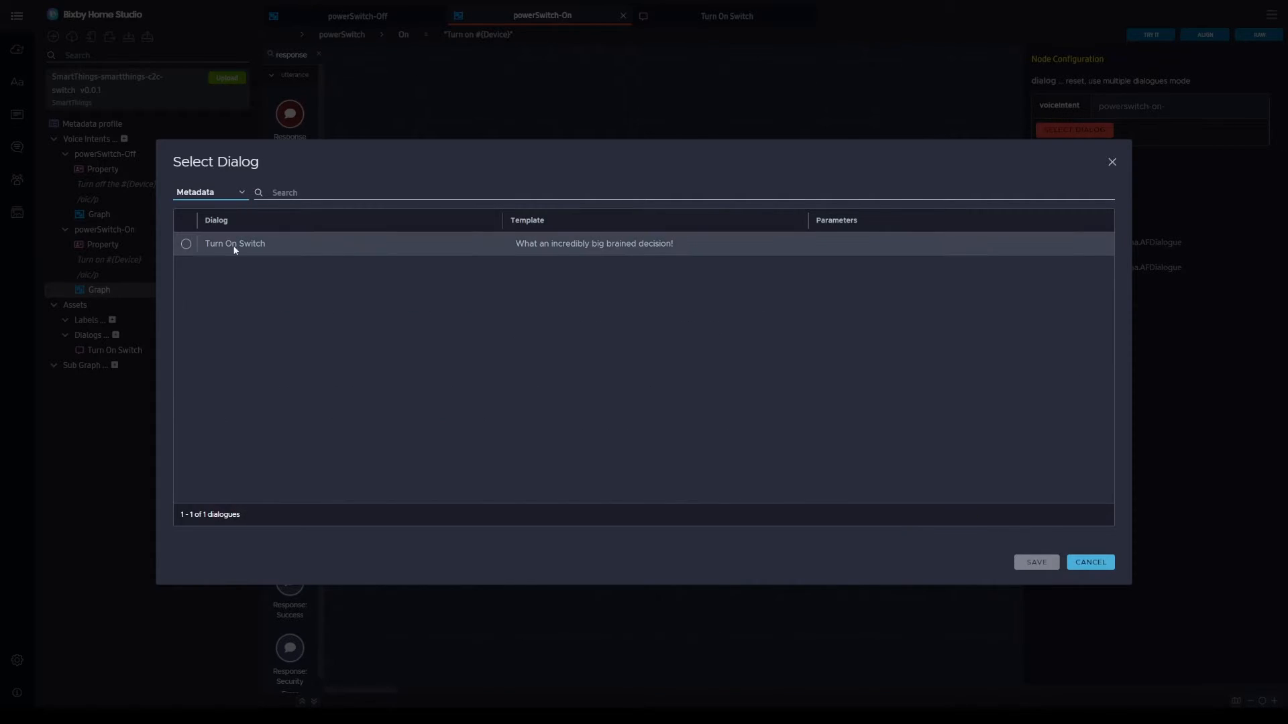
pyautogui.click(186, 243)
pyautogui.click(1037, 564)
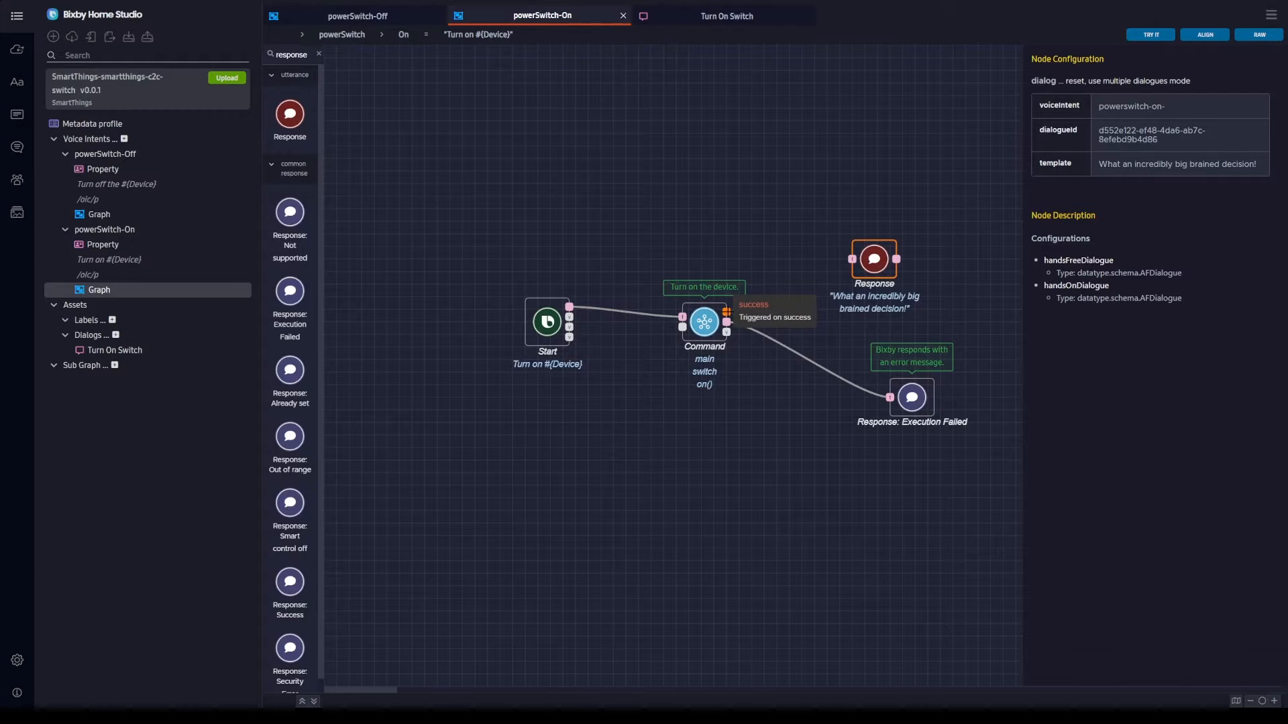
# Step: Connect the Command node's success trigger to the Response node and try out the powerSwitch-On graph
pyautogui.moveTo(726, 312); pyautogui.dragTo(879, 260)
pyautogui.click(708, 320)
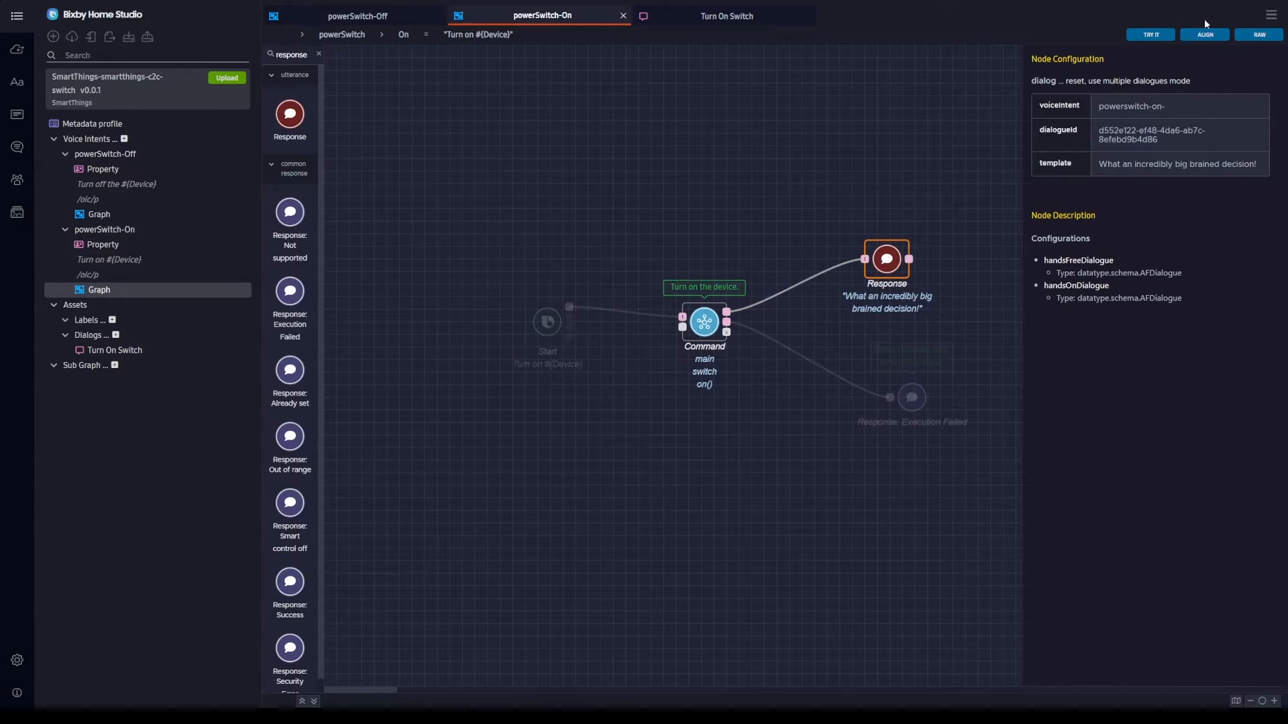
pyautogui.click(1151, 34)
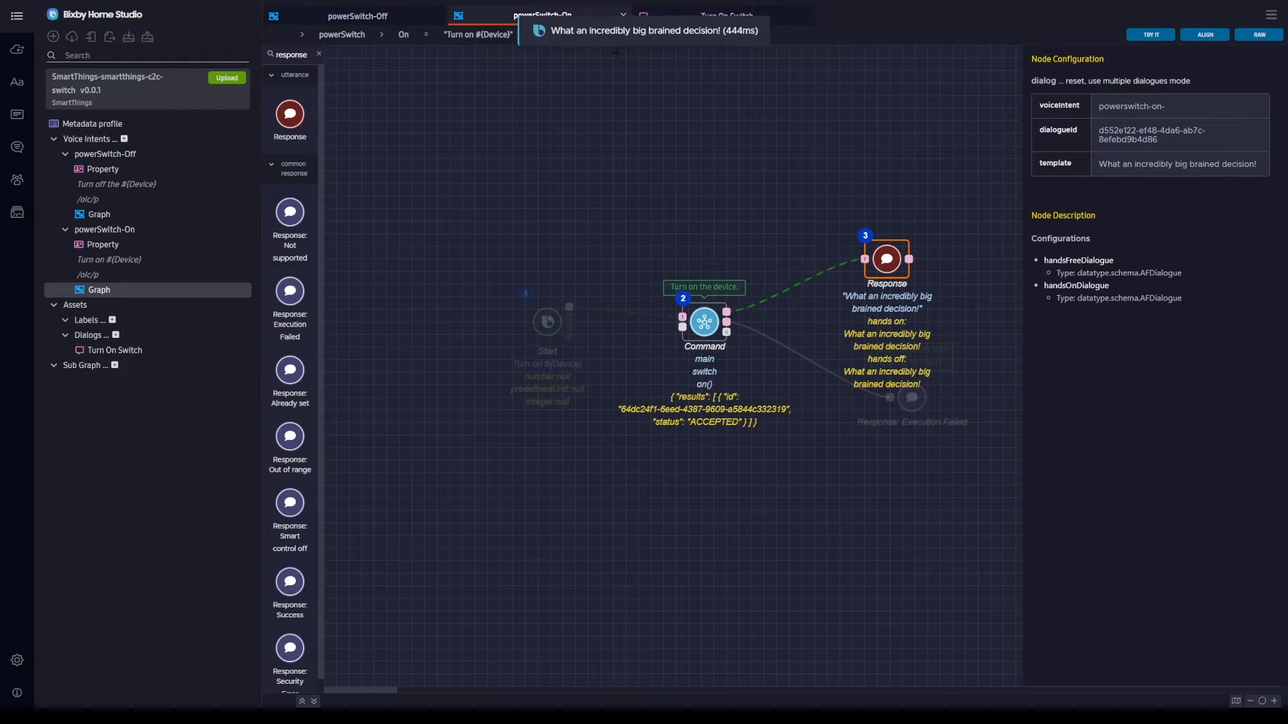
# Step: Spread out the graph by raising the Response node and moving the Start and Command nodes farther apart
pyautogui.moveTo(901, 272); pyautogui.dragTo(911, 184)
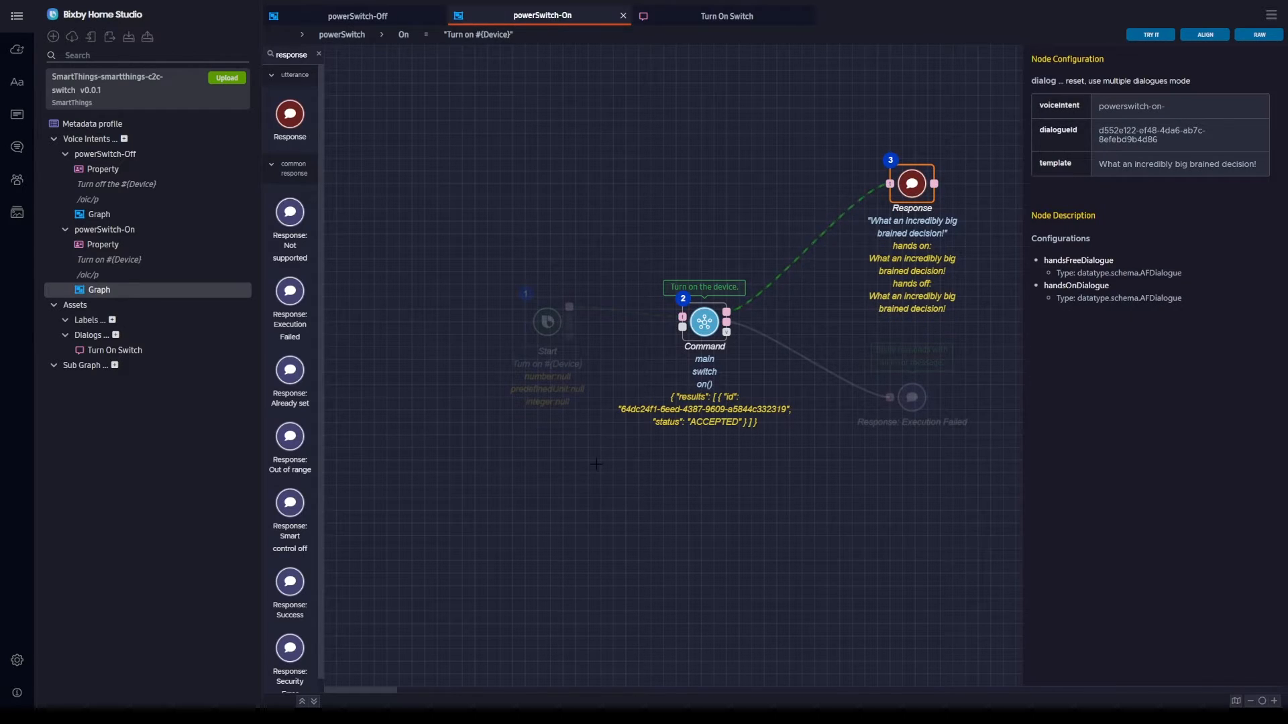
pyautogui.click(595, 463)
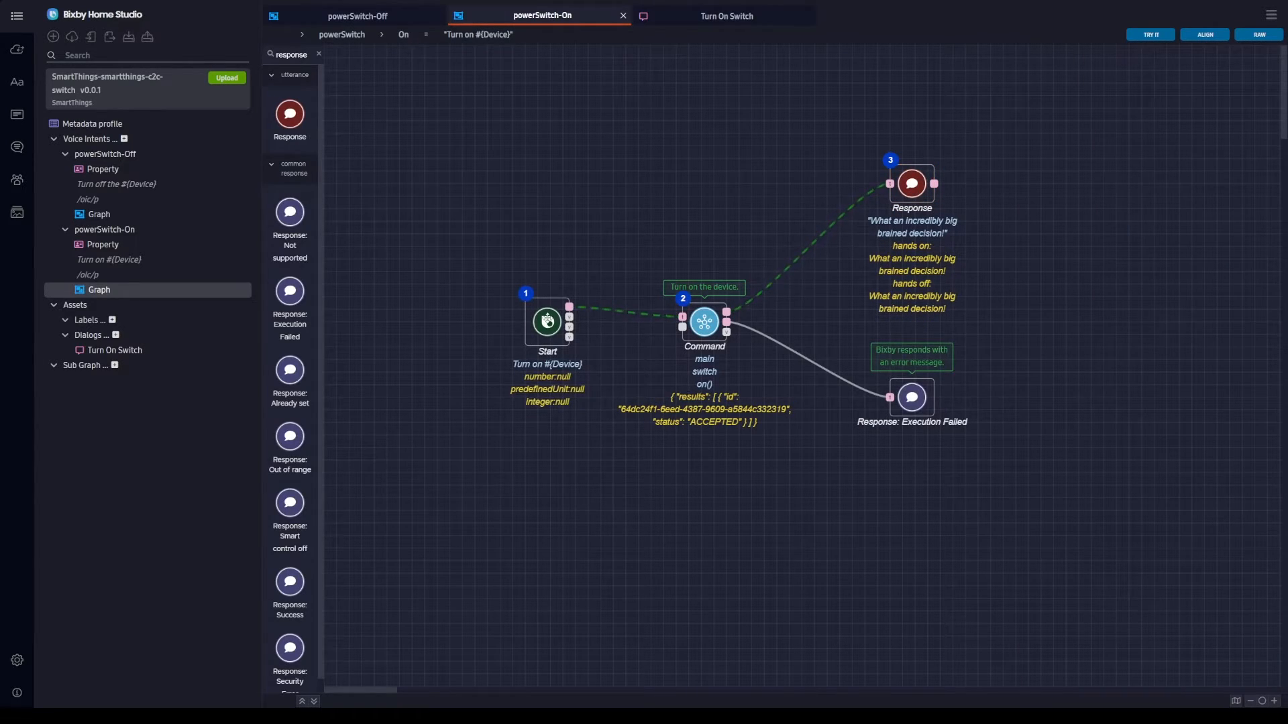
pyautogui.moveTo(547, 321); pyautogui.dragTo(497, 334)
pyautogui.moveTo(720, 332)
pyautogui.mouseDown()
pyautogui.moveTo(688, 331)
pyautogui.moveTo(725, 328)
pyautogui.mouseUp()
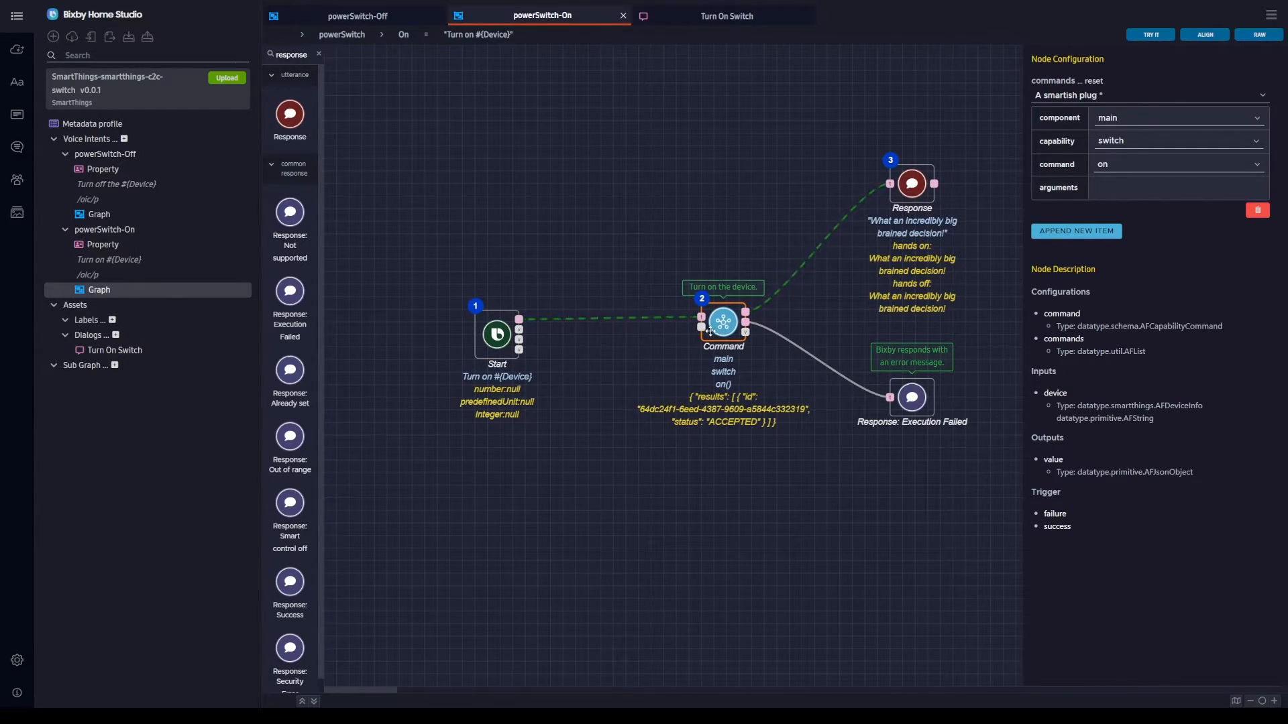
pyautogui.click(581, 274)
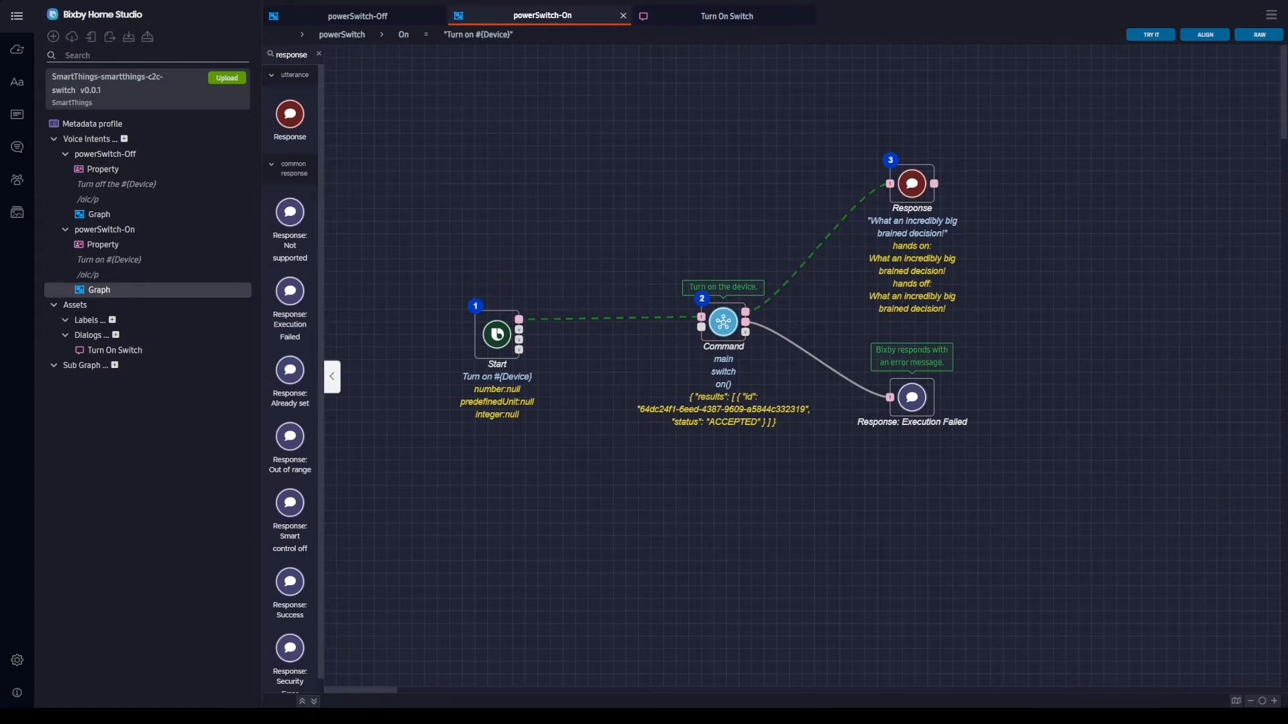
# Step: Add an Ask Confirmation node above the connection between the Start and Command nodes
pyautogui.click(318, 54)
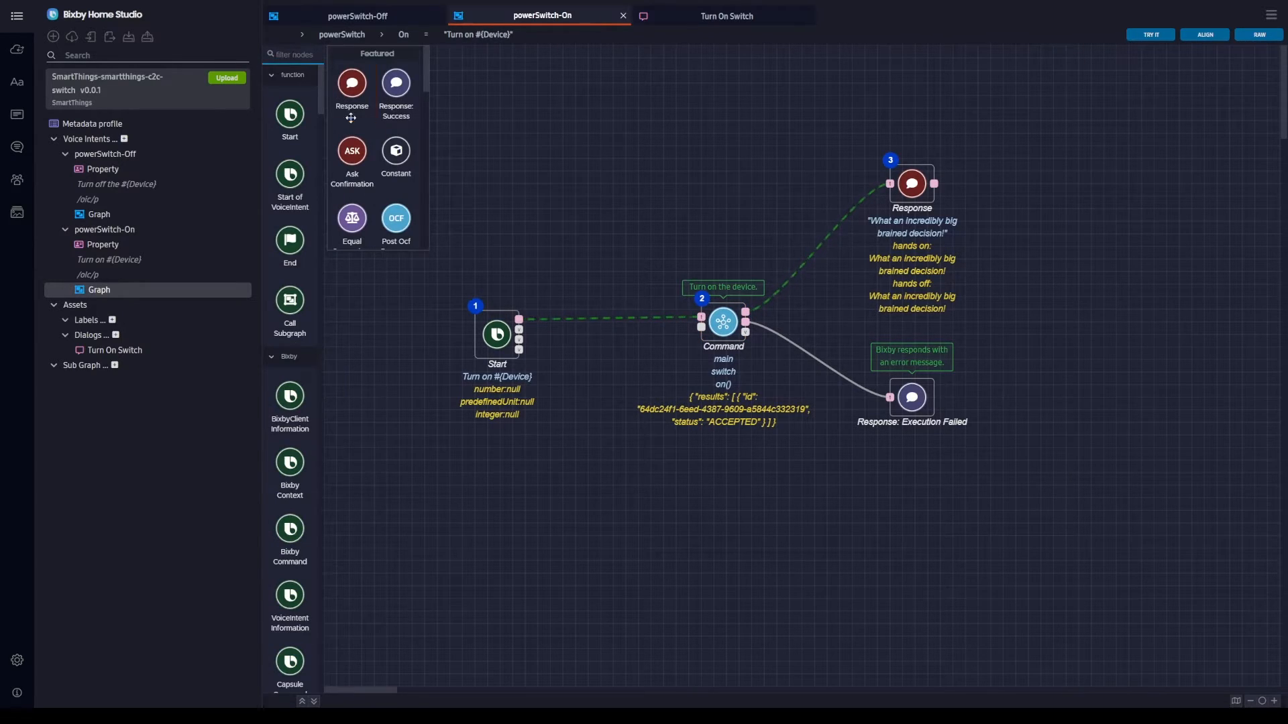
pyautogui.click(301, 55)
pyautogui.write('ask')
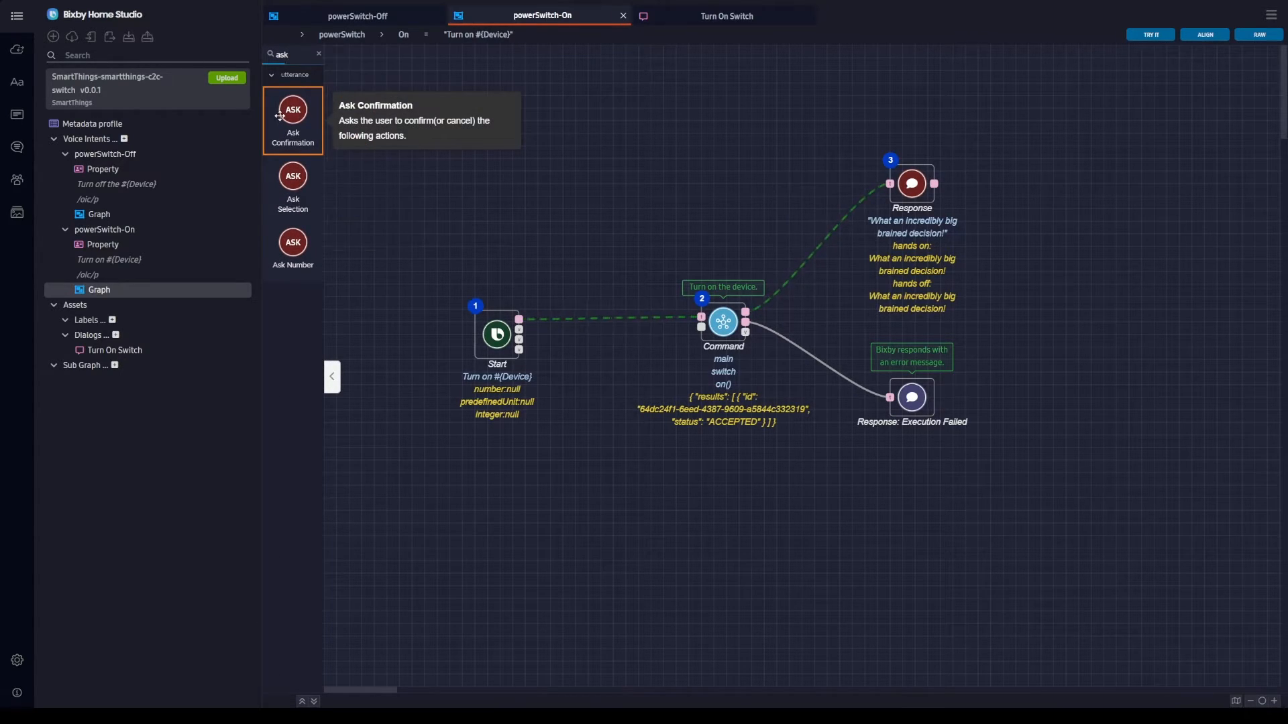
pyautogui.moveTo(287, 114); pyautogui.dragTo(602, 273)
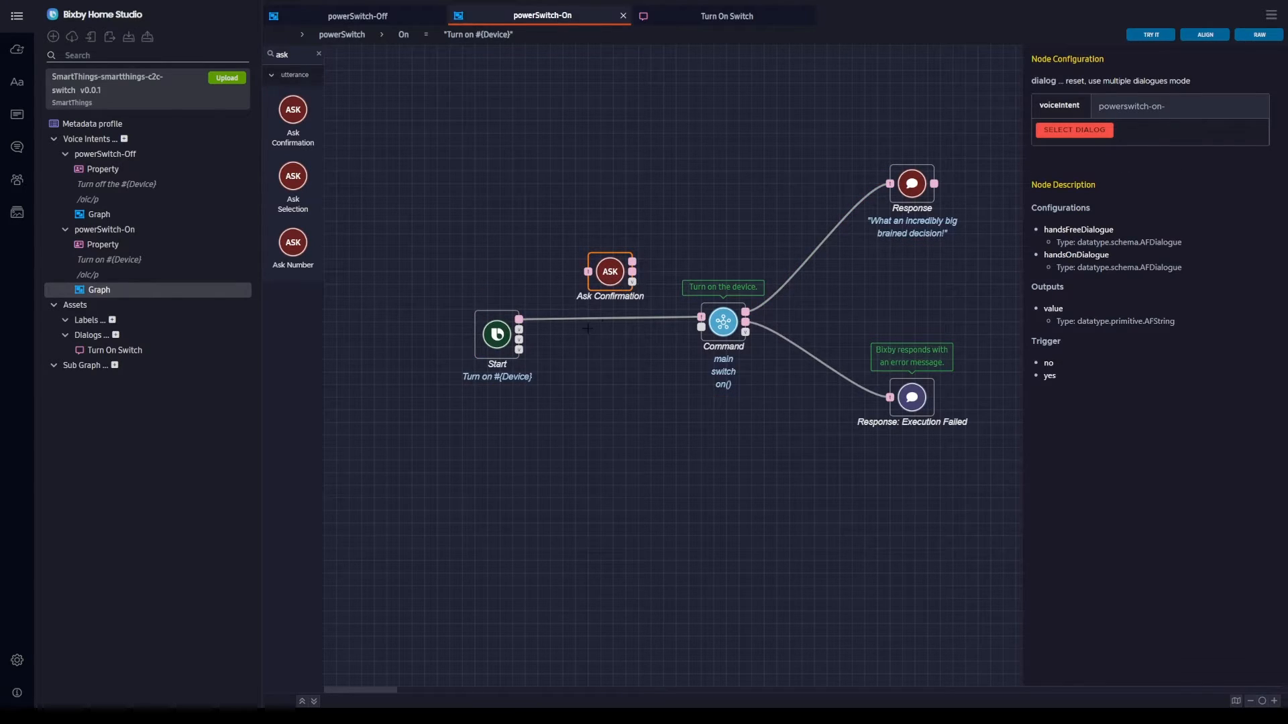
pyautogui.moveTo(612, 275)
pyautogui.mouseDown()
pyautogui.moveTo(613, 289)
pyautogui.moveTo(612, 276)
pyautogui.mouseUp()
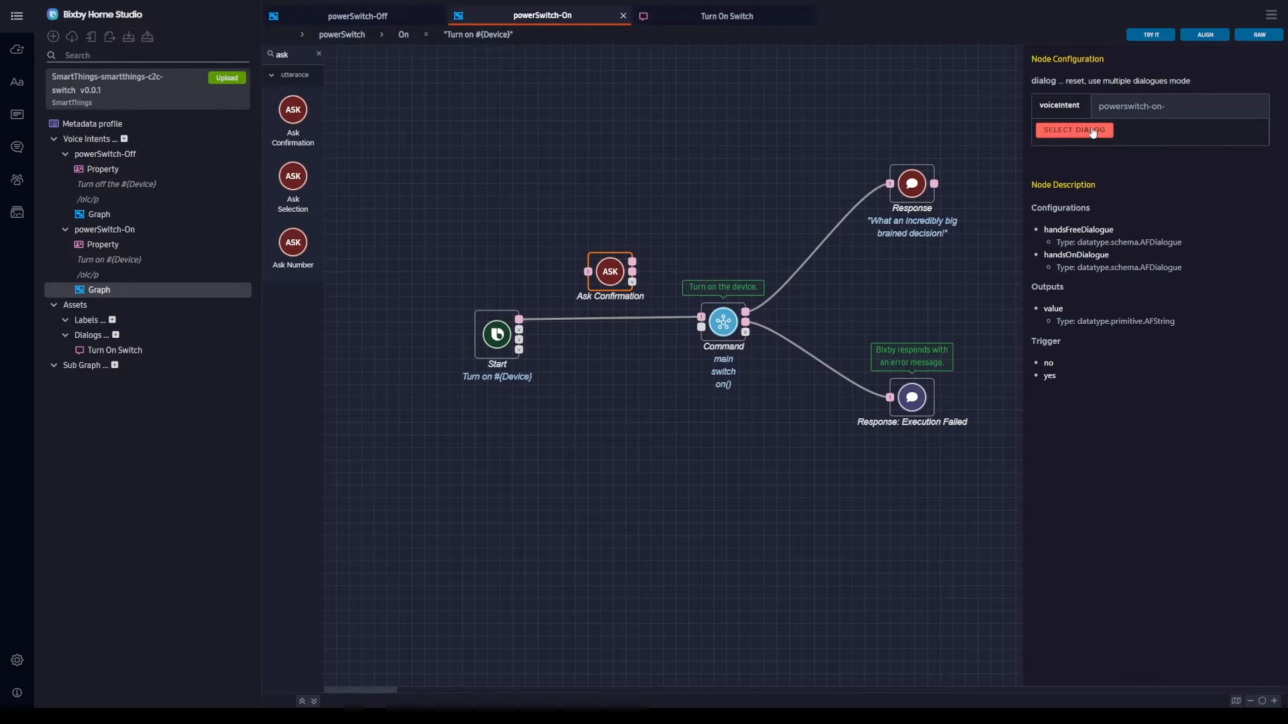
# Step: Create a second dialog asset named "Confirm Turn On"
pyautogui.click(114, 335)
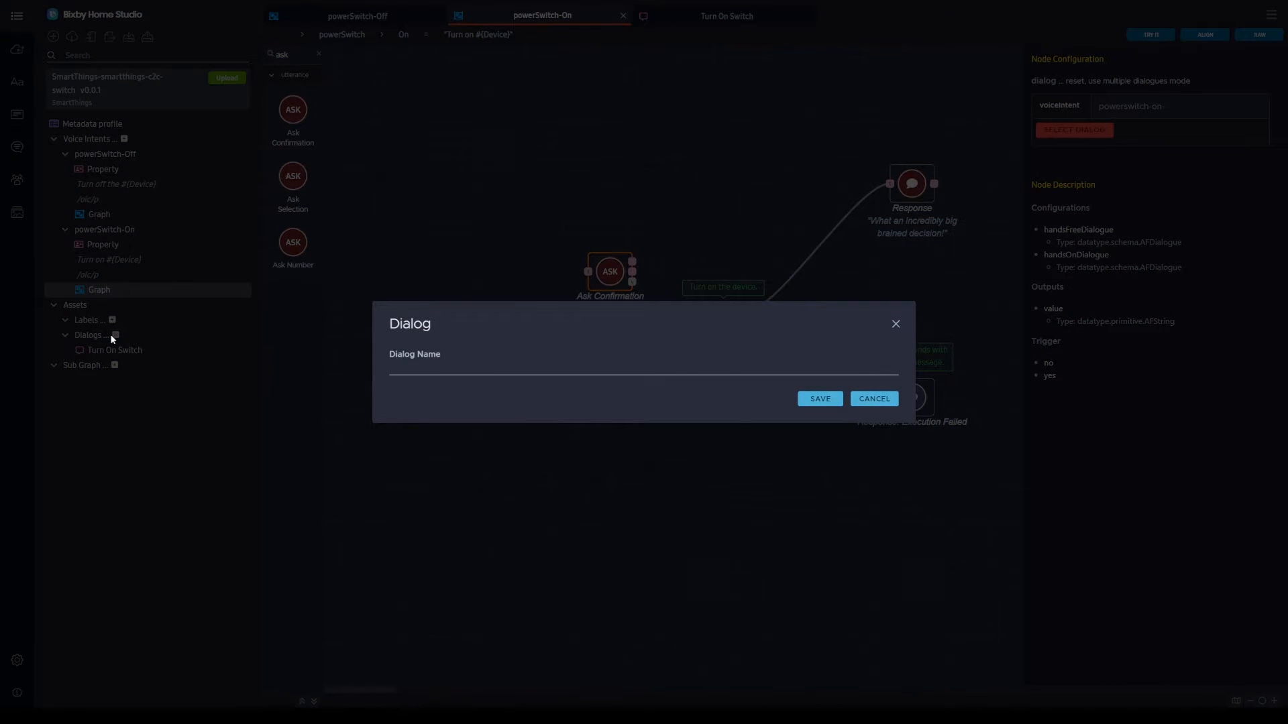
pyautogui.click(456, 372)
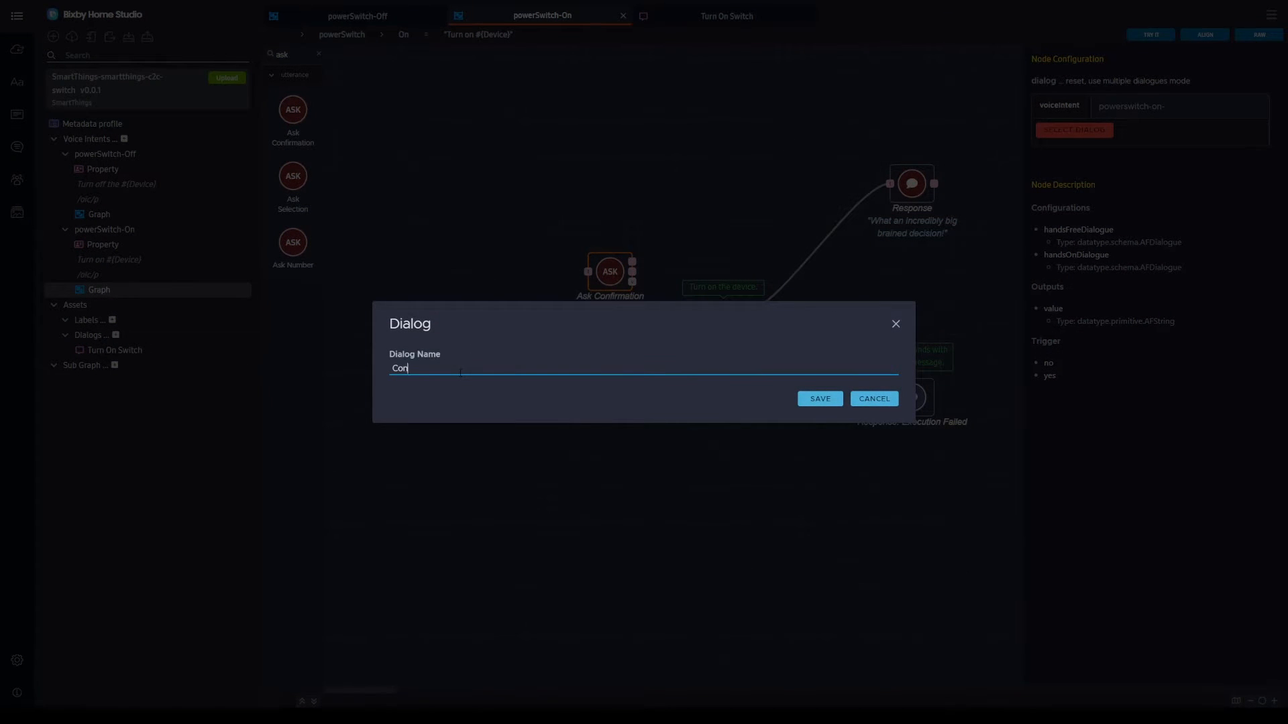
pyautogui.write('Confirm Turn On')
pyautogui.click(820, 398)
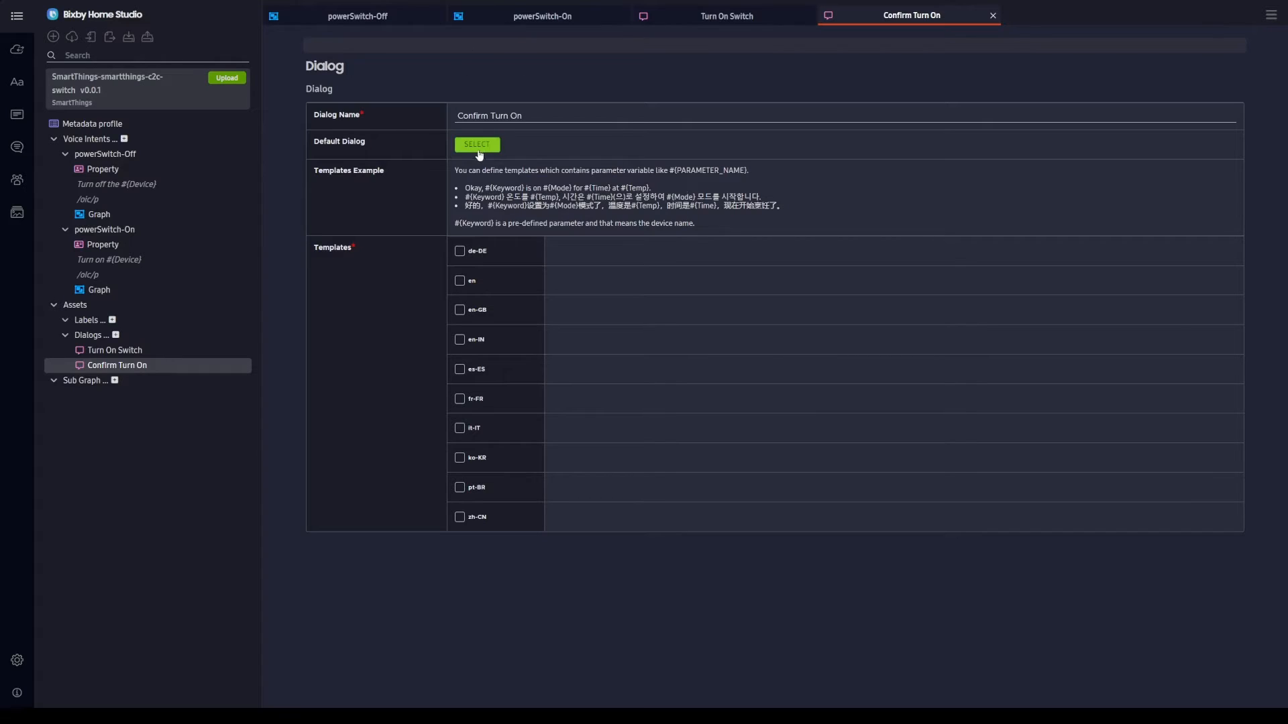
# Step: Enable the en template of Confirm Turn On with "Turning on this switch will have fabulous results. Are you ready to be fabulous?"
pyautogui.click(455, 280)
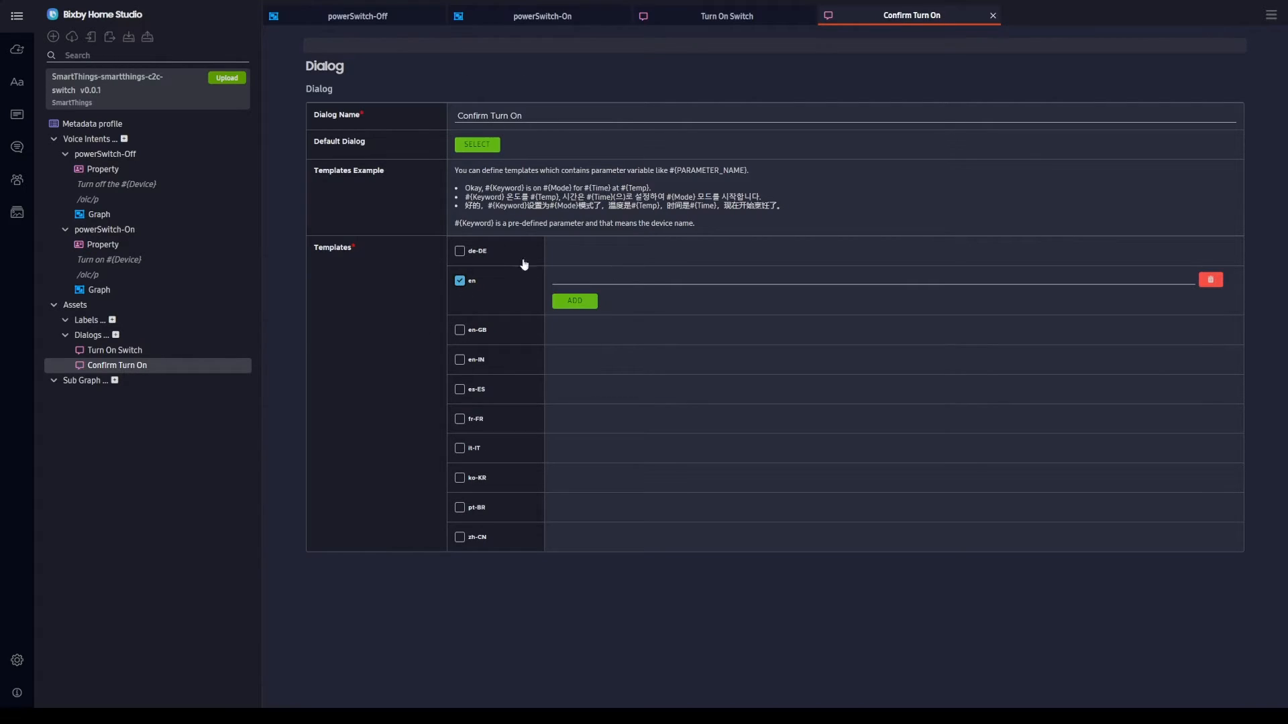
pyautogui.click(635, 279)
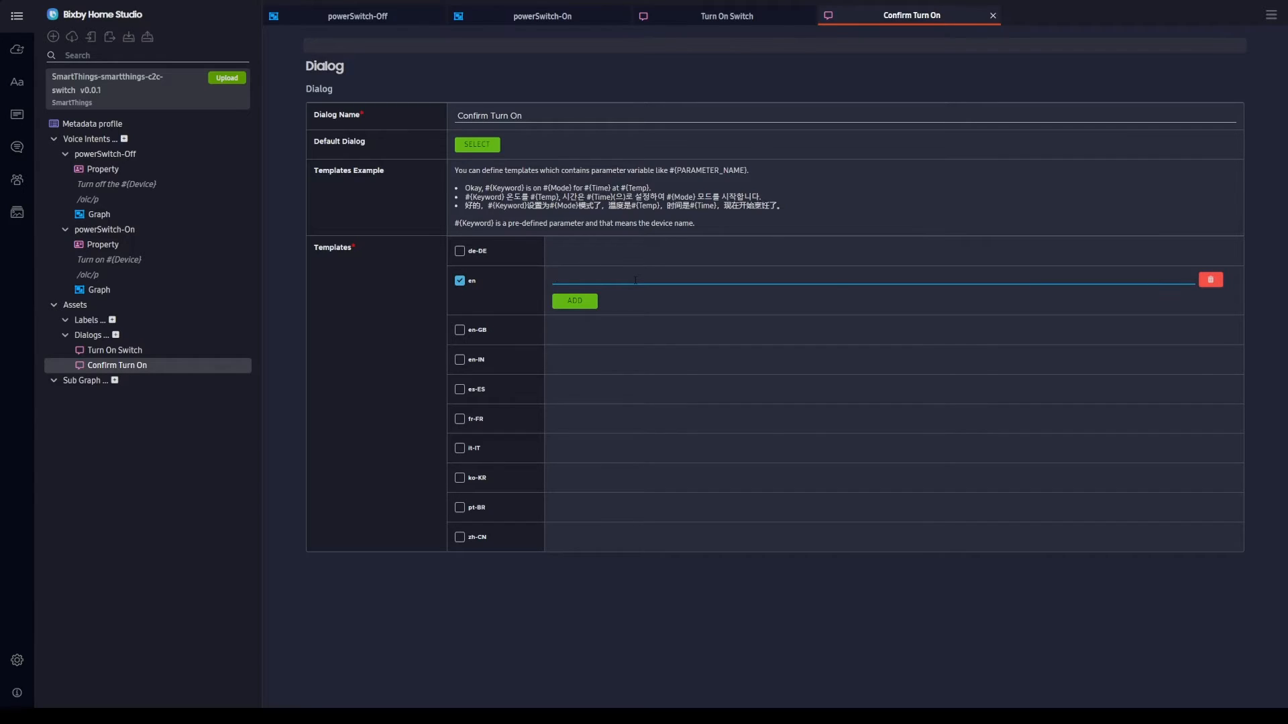
pyautogui.write('Turning on this switch will have fabulous results. Are you ready to be fabulous?')
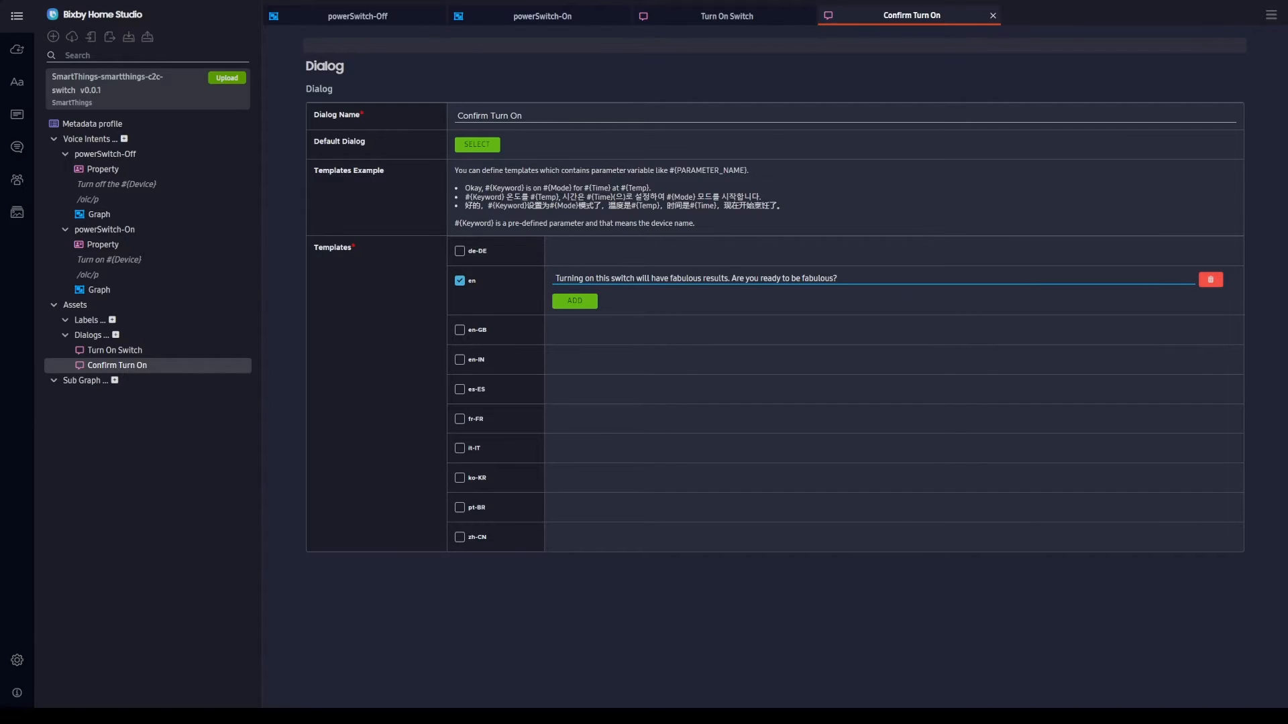
# Step: In the powerSwitch-On graph, assign the metadata dialog "Confirm Turn On" to the Ask Confirmation node
pyautogui.click(93, 291)
pyautogui.click(602, 278)
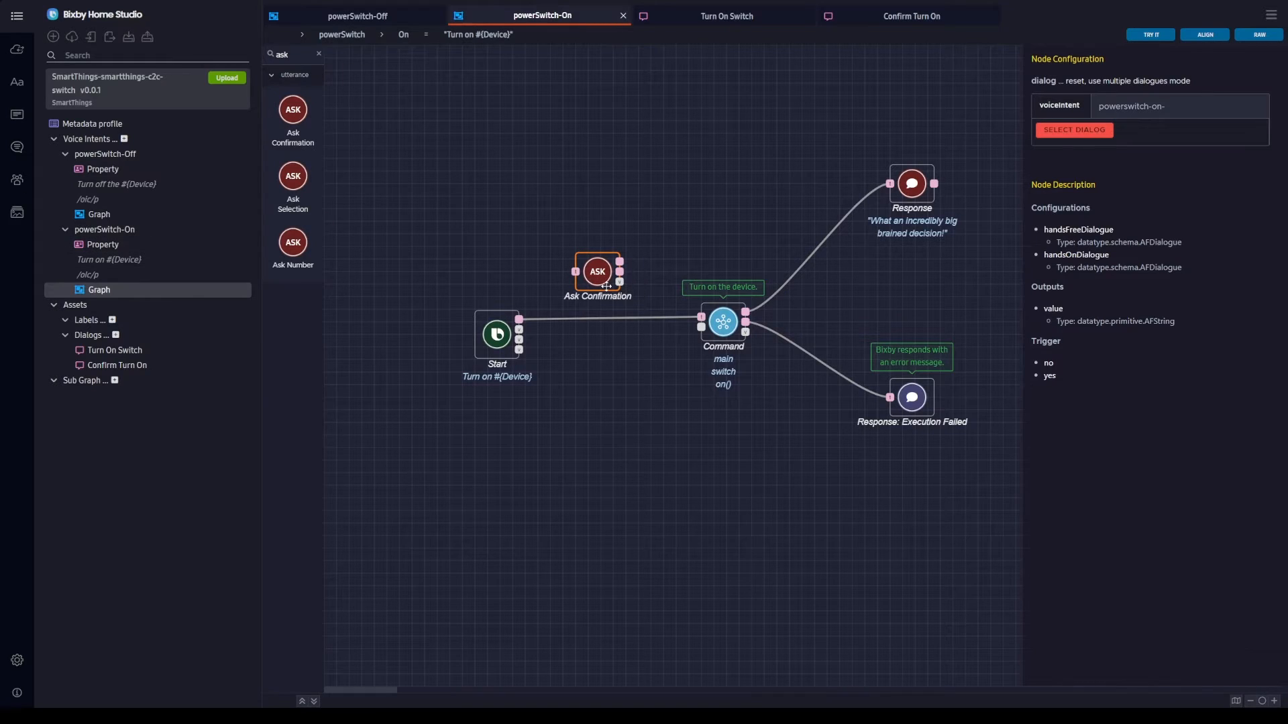
pyautogui.click(1073, 131)
pyautogui.click(208, 193)
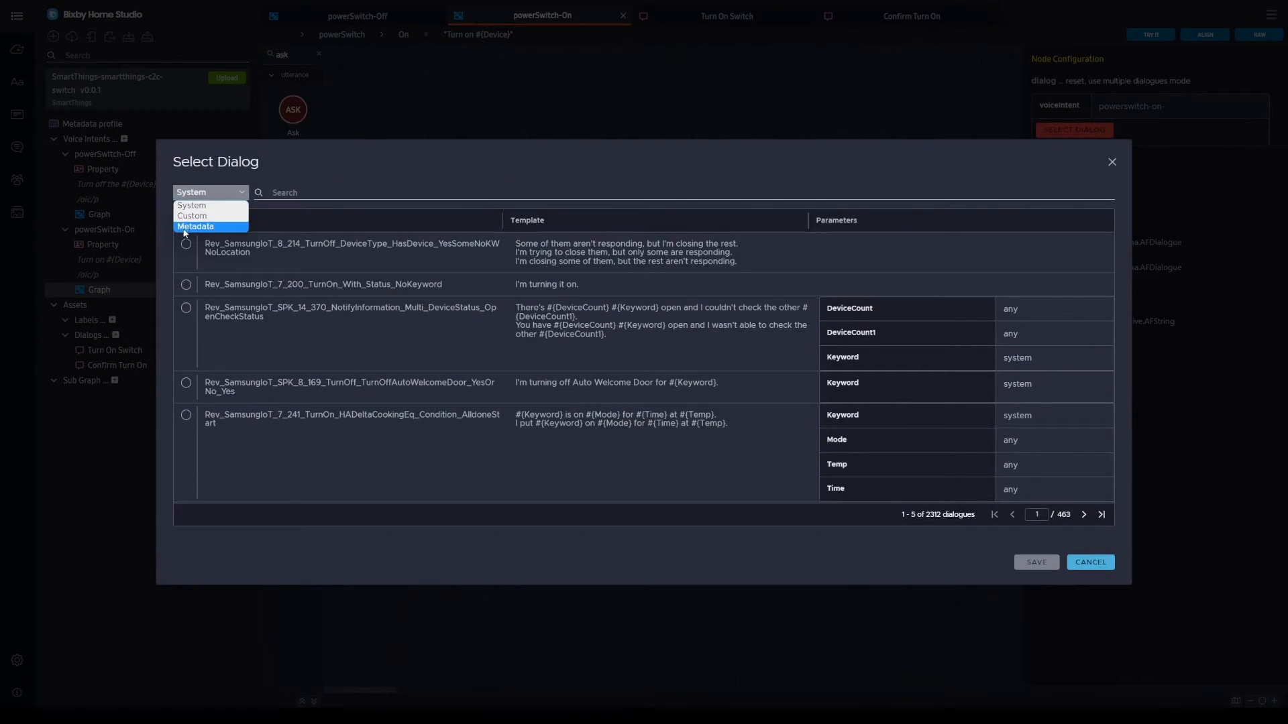
pyautogui.click(187, 228)
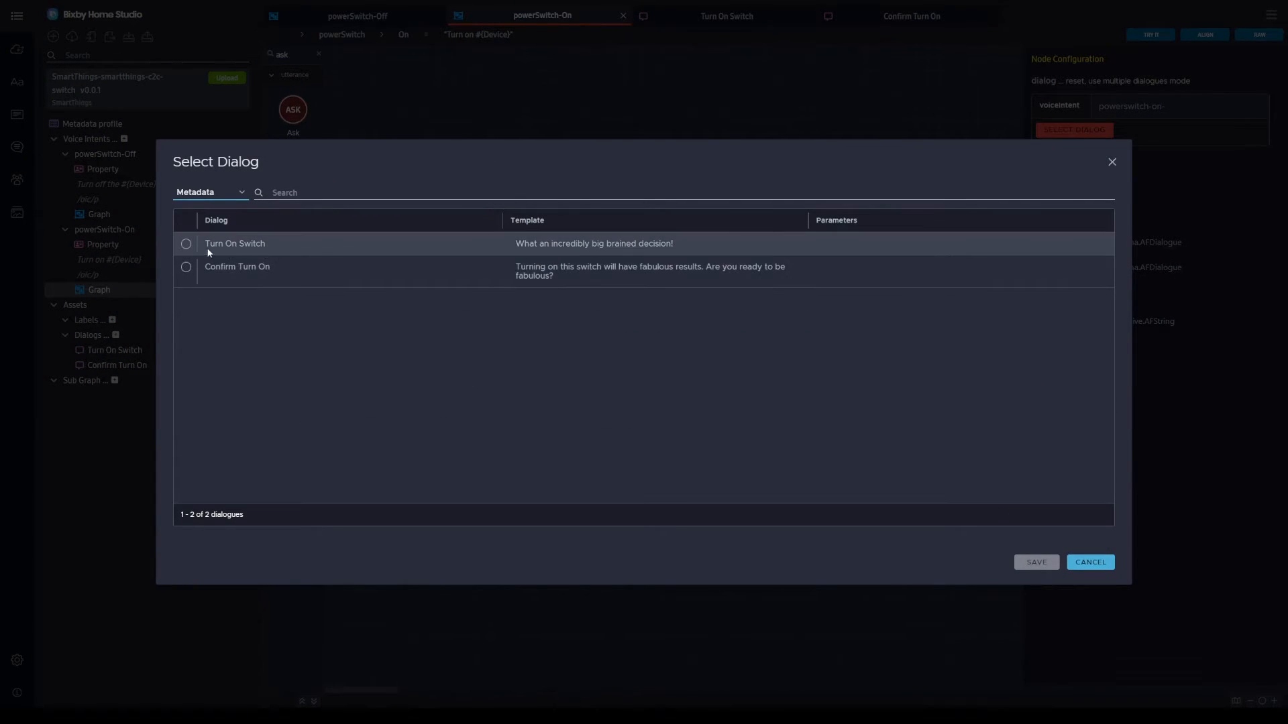
pyautogui.click(186, 268)
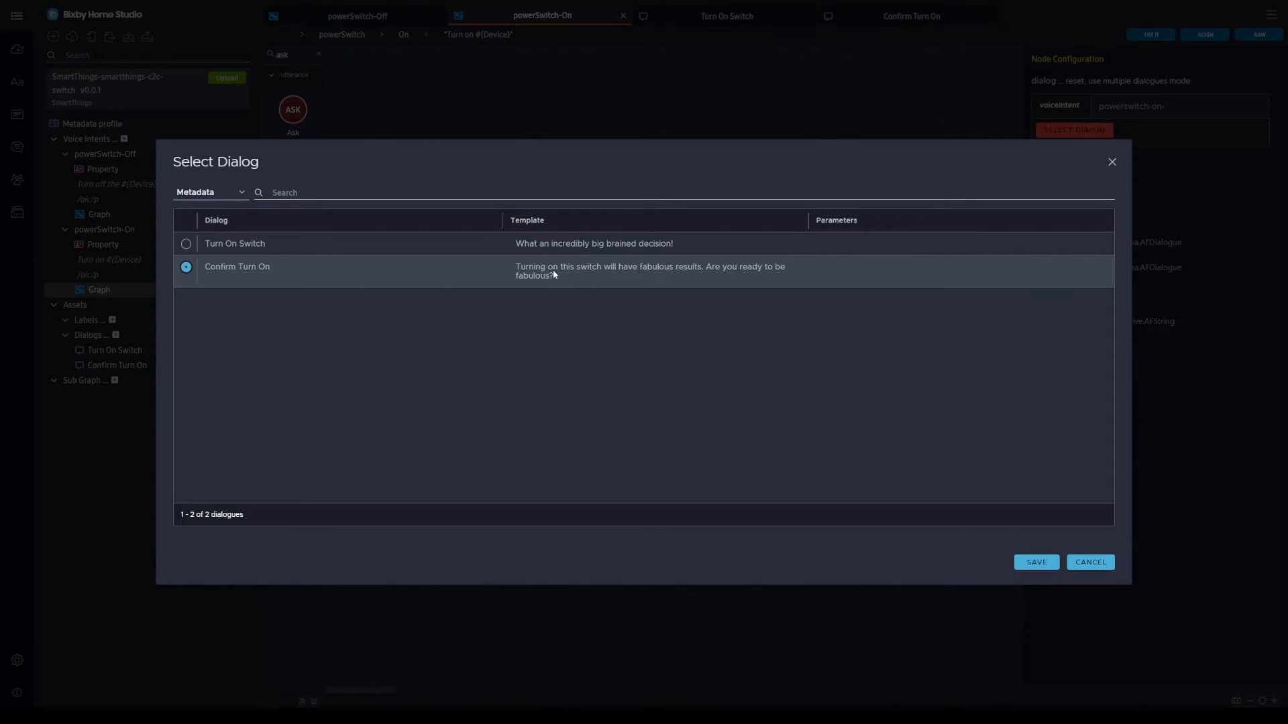
pyautogui.click(1037, 562)
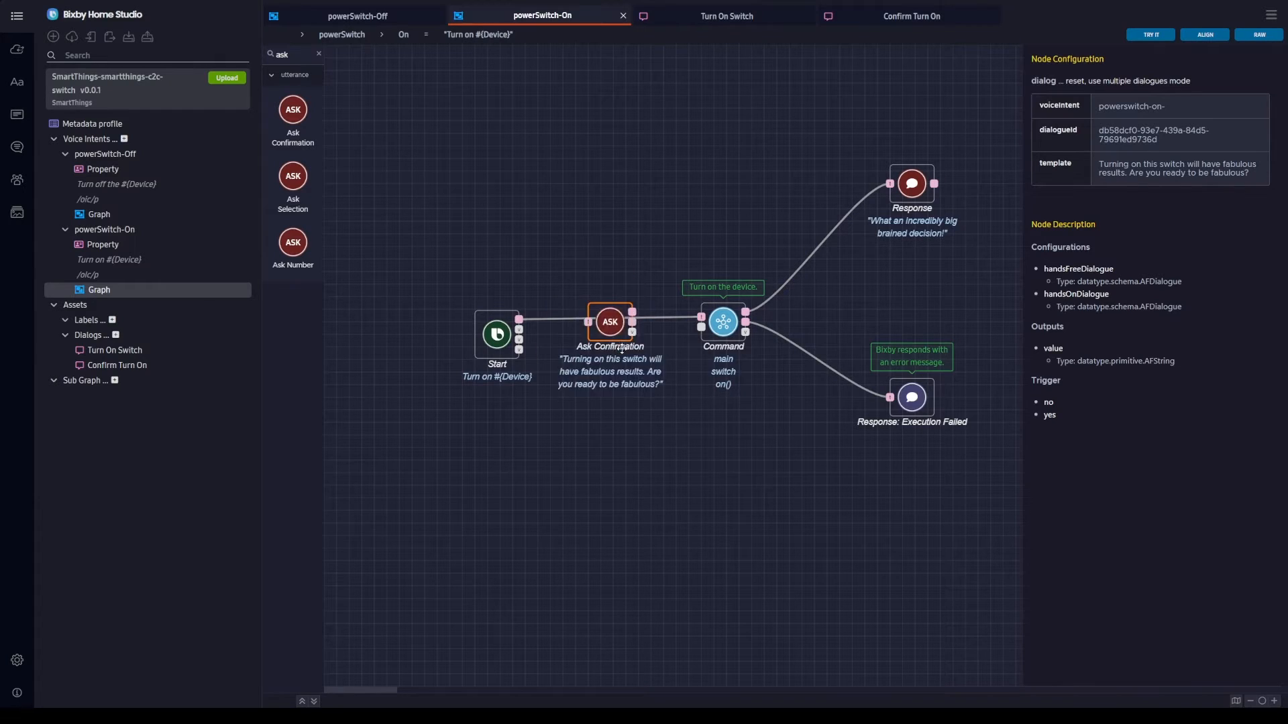
# Step: Replace the direct Start-to-Command connection with one running from Start through Ask Confirmation, linking its yes output to the Command trigger
pyautogui.moveTo(623, 349); pyautogui.dragTo(632, 373)
pyautogui.click(578, 319)
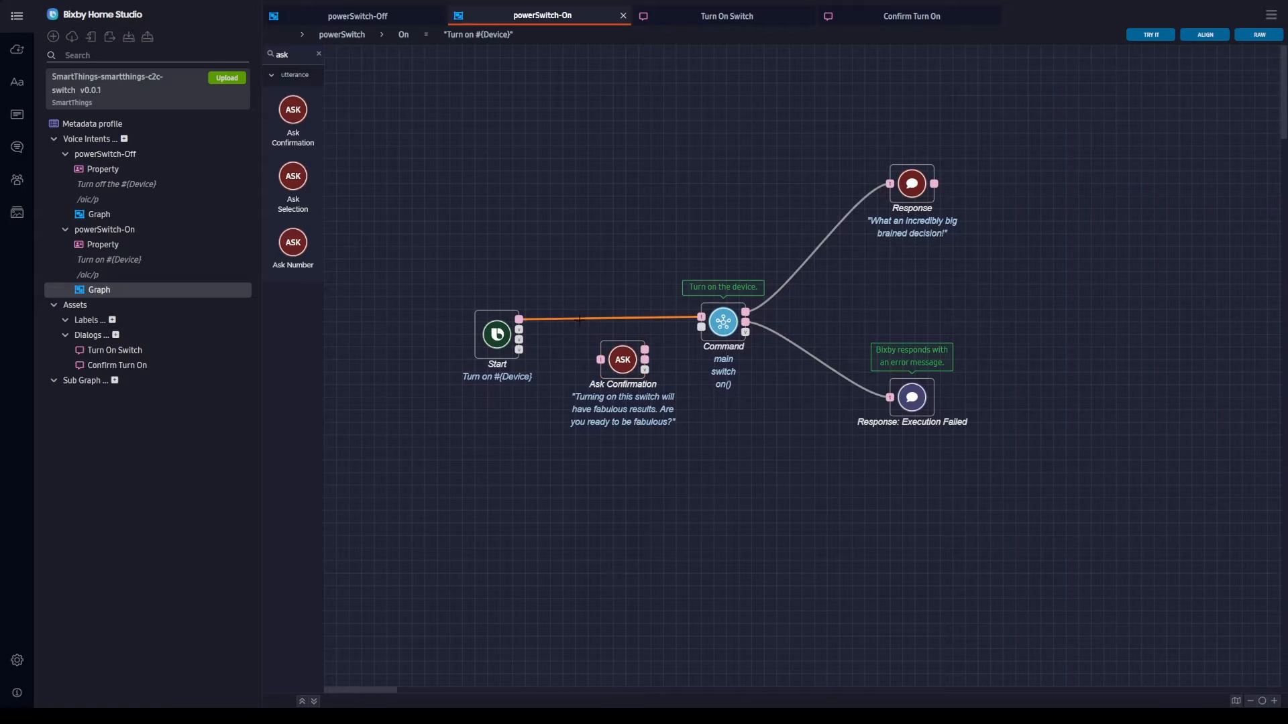
pyautogui.press('Delete')
pyautogui.moveTo(519, 319); pyautogui.dragTo(700, 317)
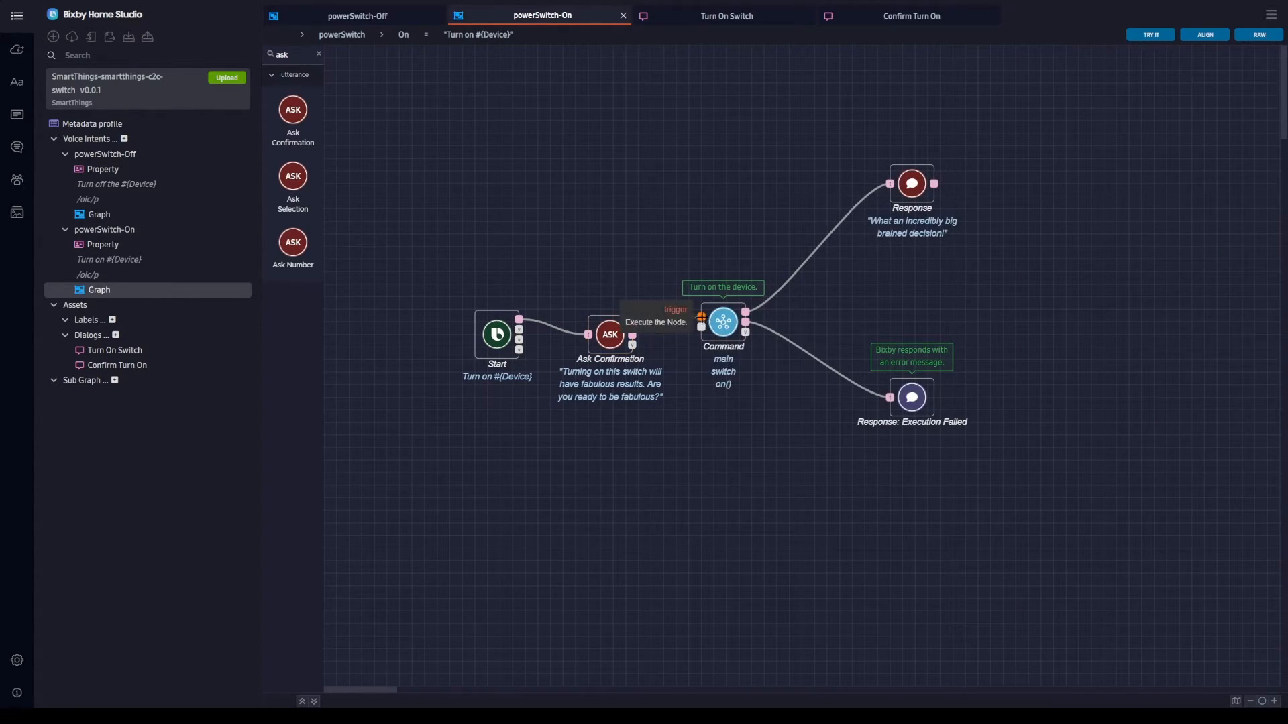
pyautogui.moveTo(599, 339); pyautogui.dragTo(605, 355)
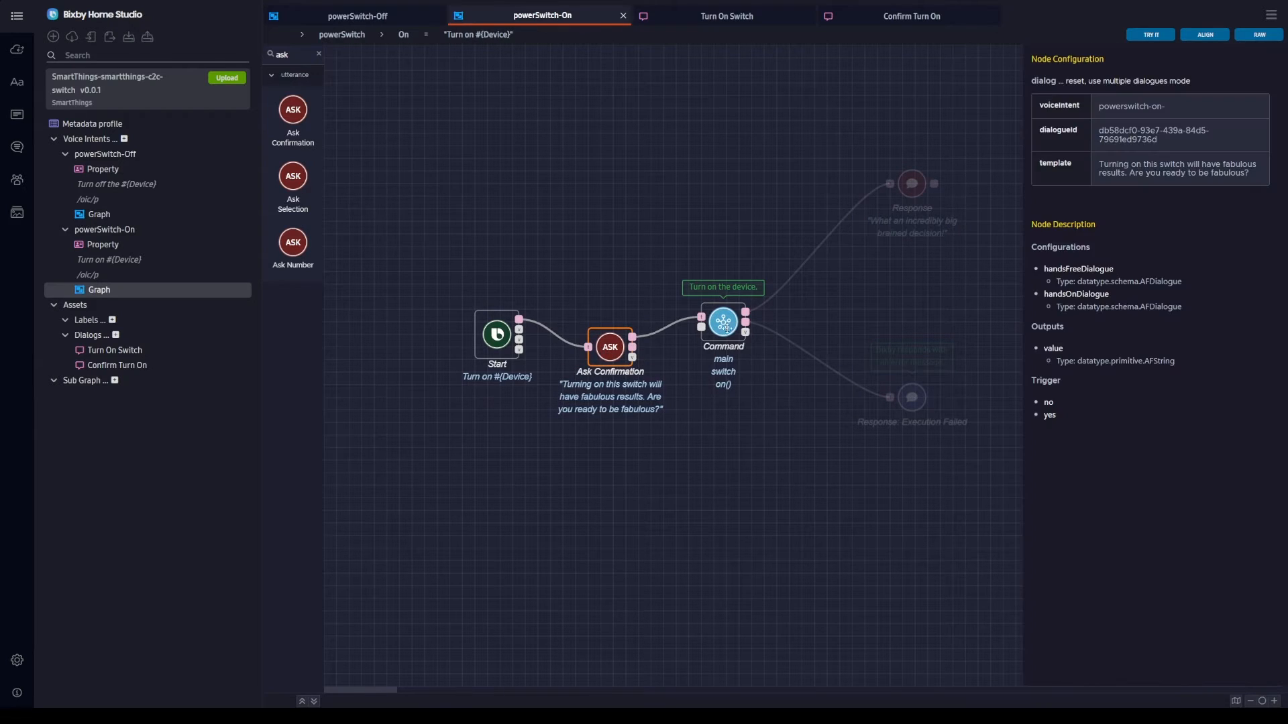
pyautogui.click(842, 308)
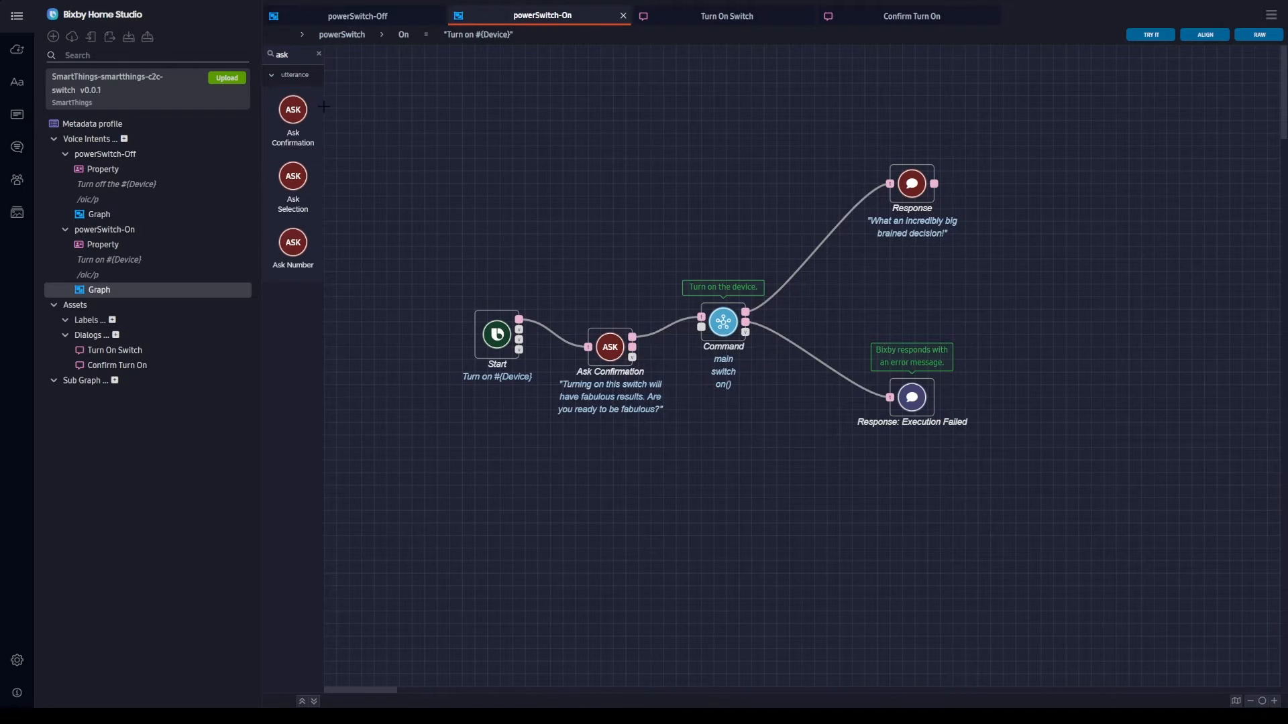
# Step: Add a Response node below the Command node and connect it to the no output of Ask Confirmation
pyautogui.click(285, 55)
pyautogui.write('response')
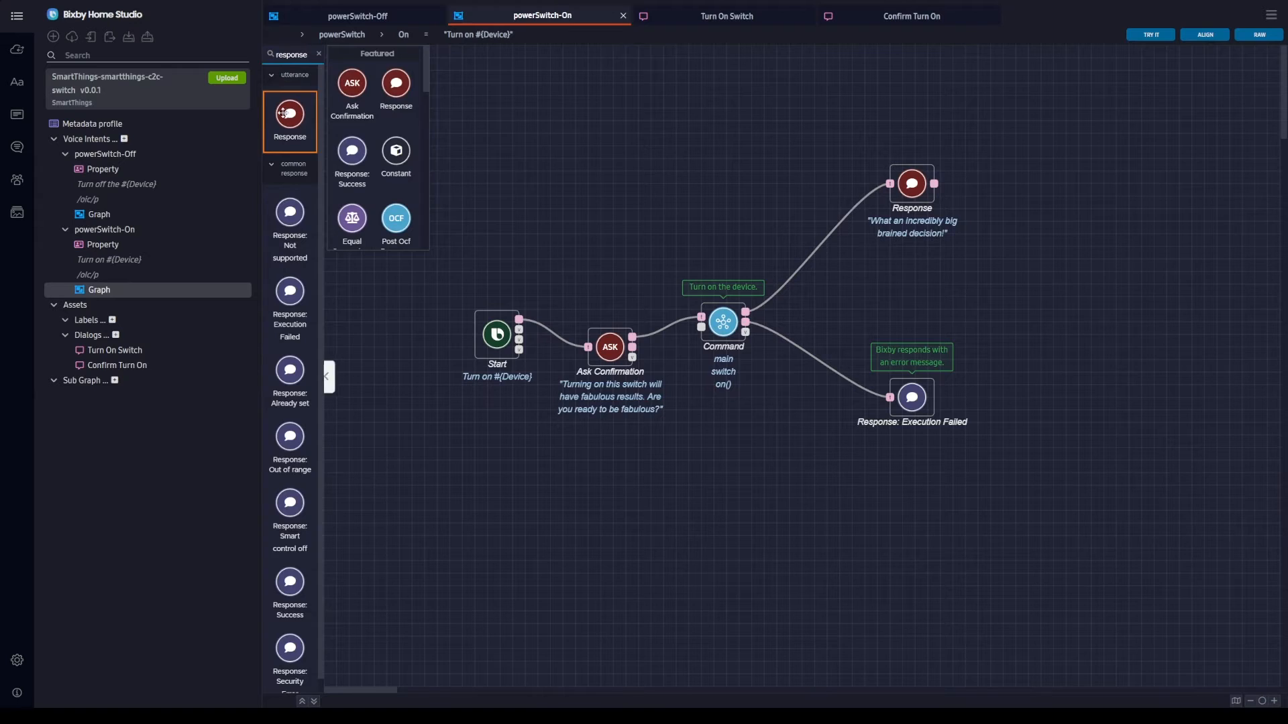
pyautogui.moveTo(290, 114); pyautogui.dragTo(709, 455)
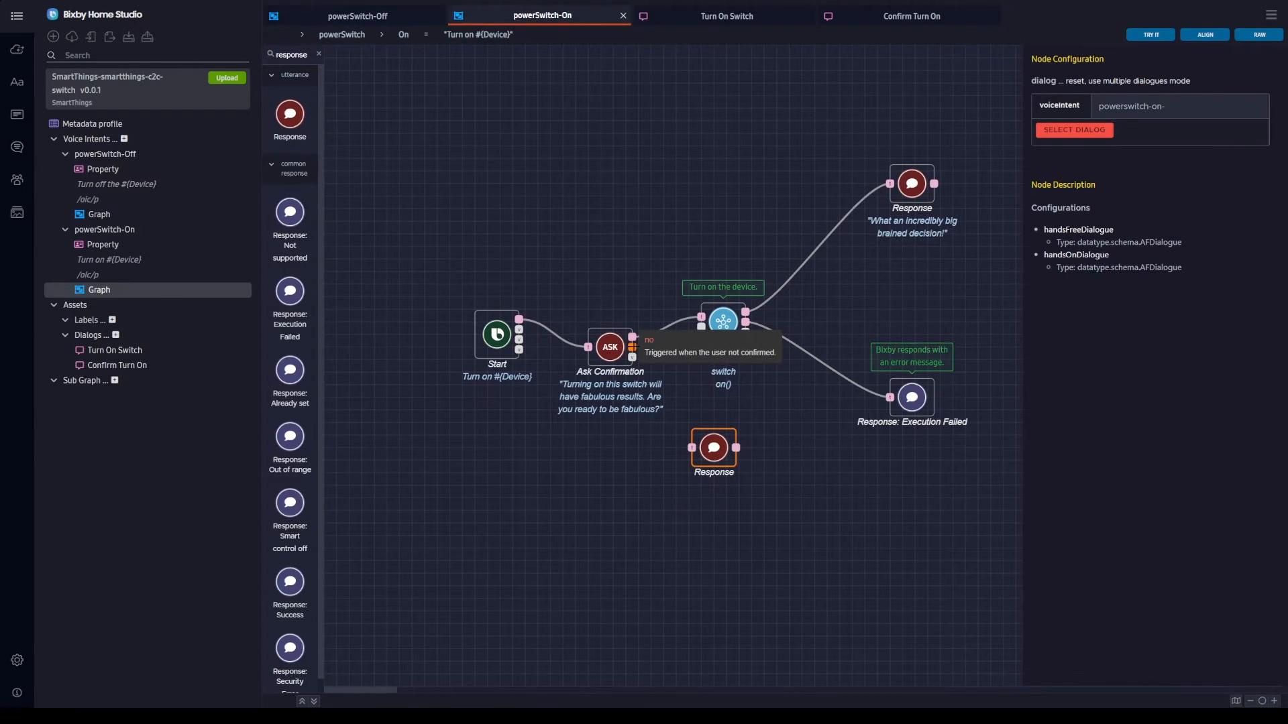
pyautogui.moveTo(632, 347); pyautogui.dragTo(722, 454)
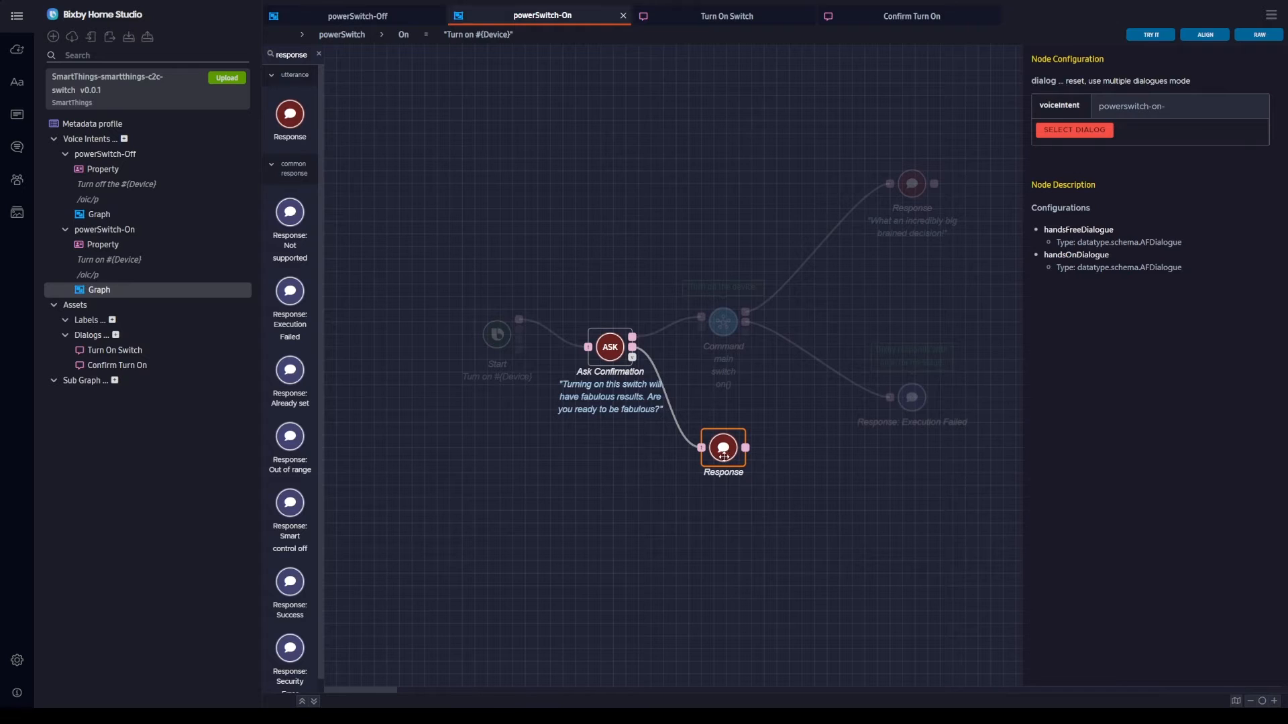
pyautogui.moveTo(728, 456); pyautogui.dragTo(740, 456)
# Step: Create a third dialog asset named "Reject Turn On"
pyautogui.click(116, 334)
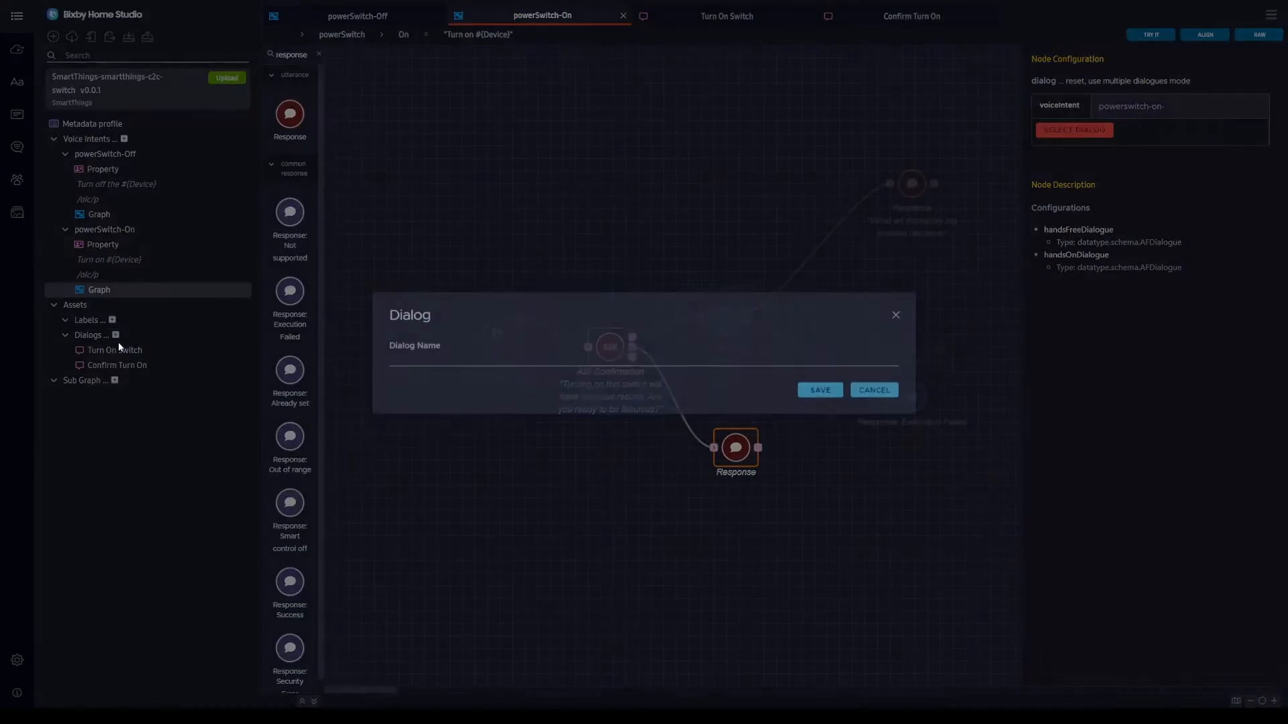
pyautogui.write('Reject Tu')
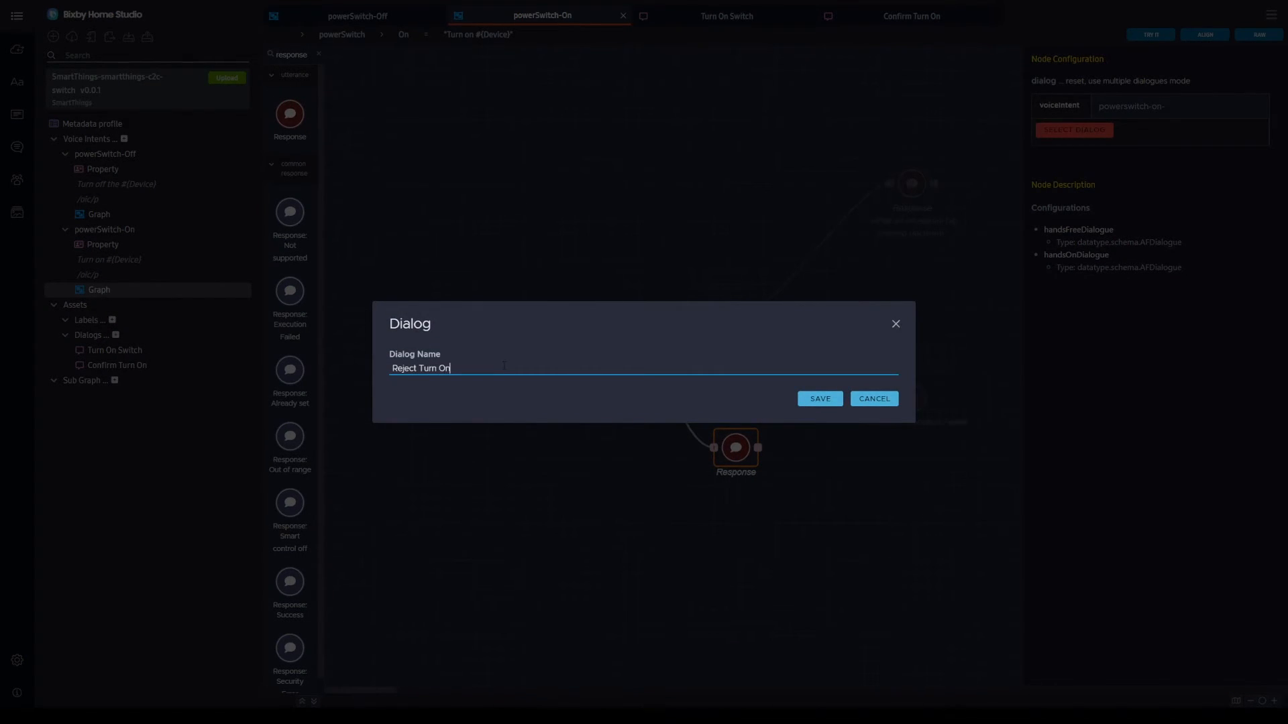
pyautogui.write('rn On')
pyautogui.press('Return')
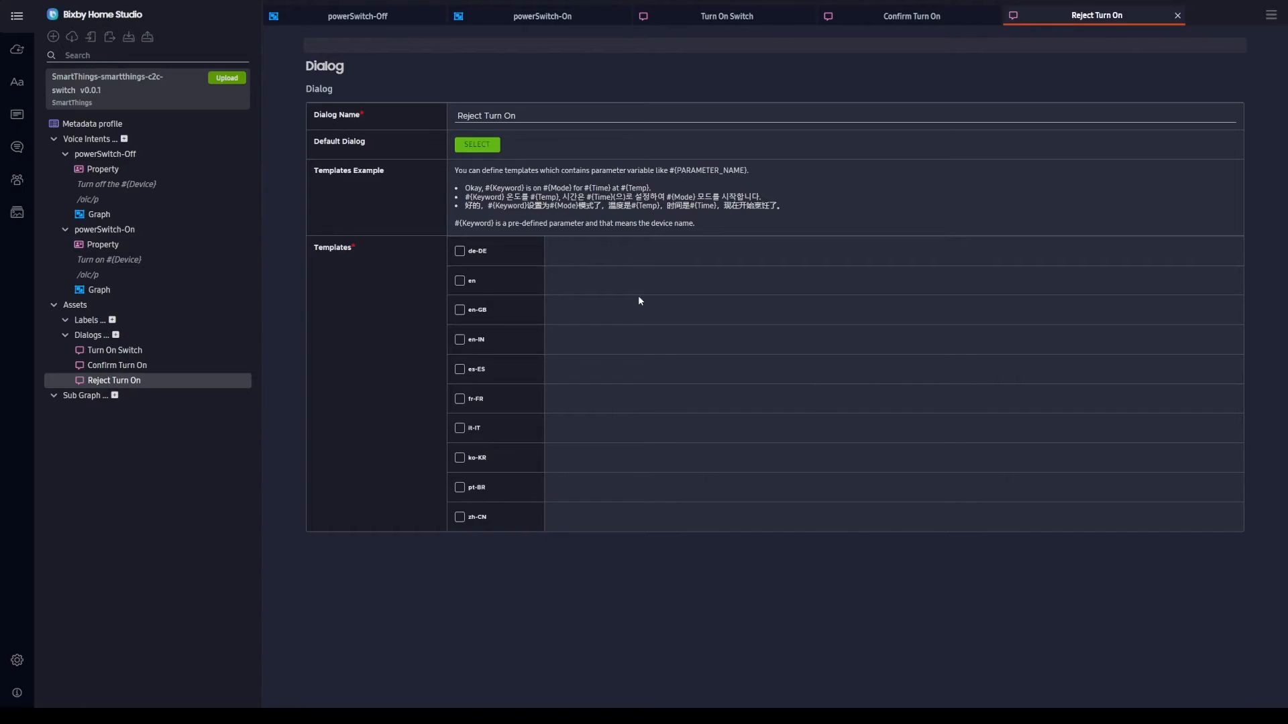
# Step: Enable the en template of Reject Turn On with "That's unfortunate. I still think you're fabulous though."
pyautogui.click(458, 281)
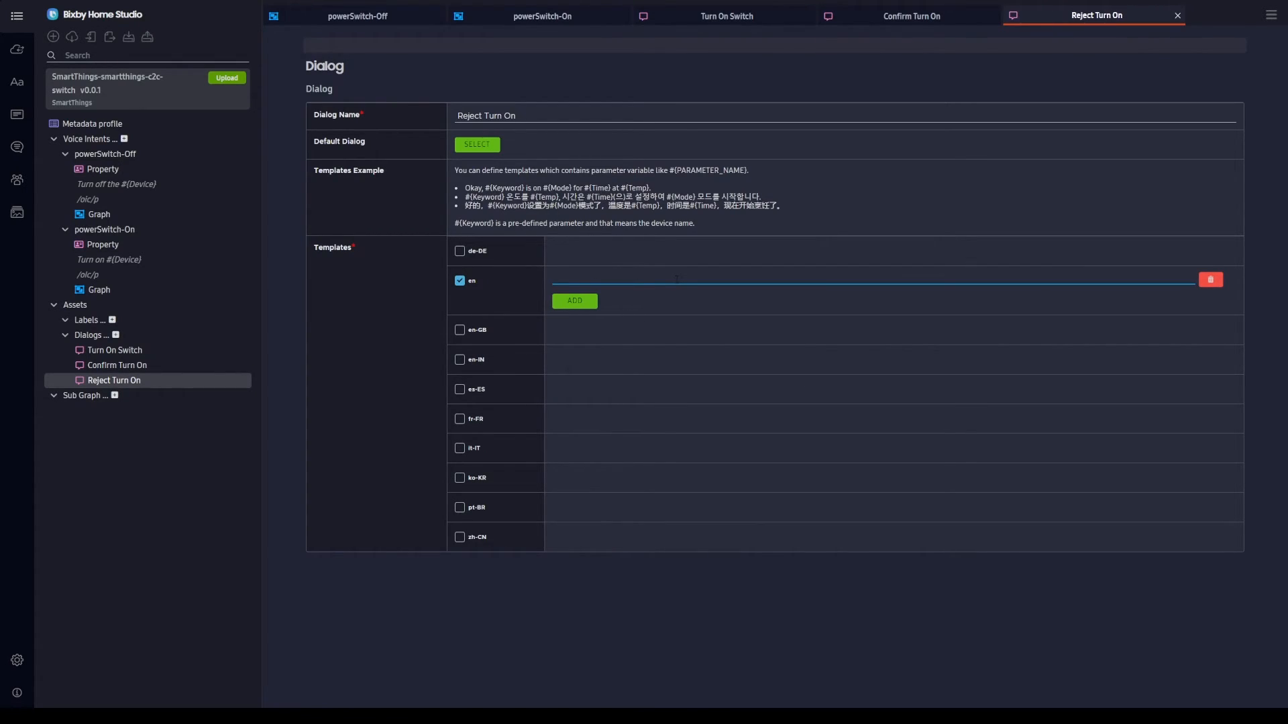
pyautogui.write("That's unfortunate. I still think you're fabulous though.")
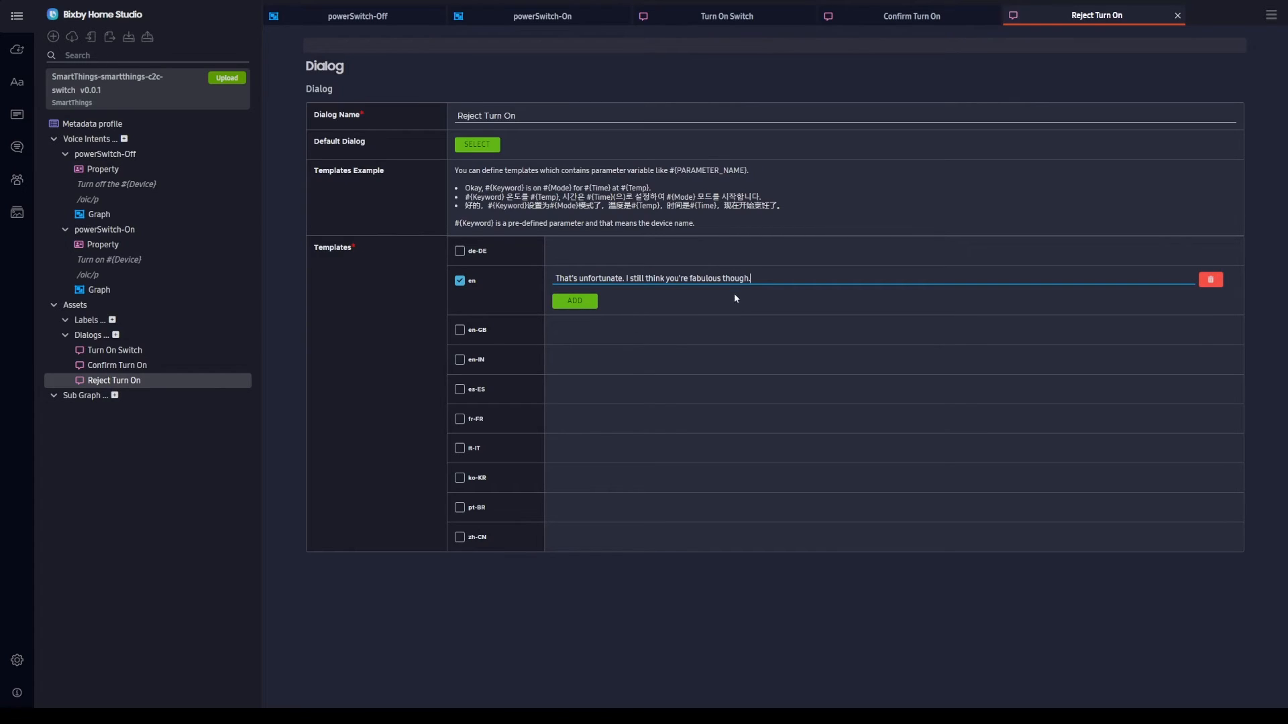
pyautogui.moveTo(751, 279); pyautogui.dragTo(541, 271)
pyautogui.click(785, 279)
# Step: In the powerSwitch-On graph, assign the metadata dialog "Reject Turn On" to the new Response node connected to Ask Confirmation
pyautogui.click(99, 290)
pyautogui.moveTo(734, 467)
pyautogui.mouseDown()
pyautogui.moveTo(738, 441)
pyautogui.moveTo(738, 454)
pyautogui.mouseUp()
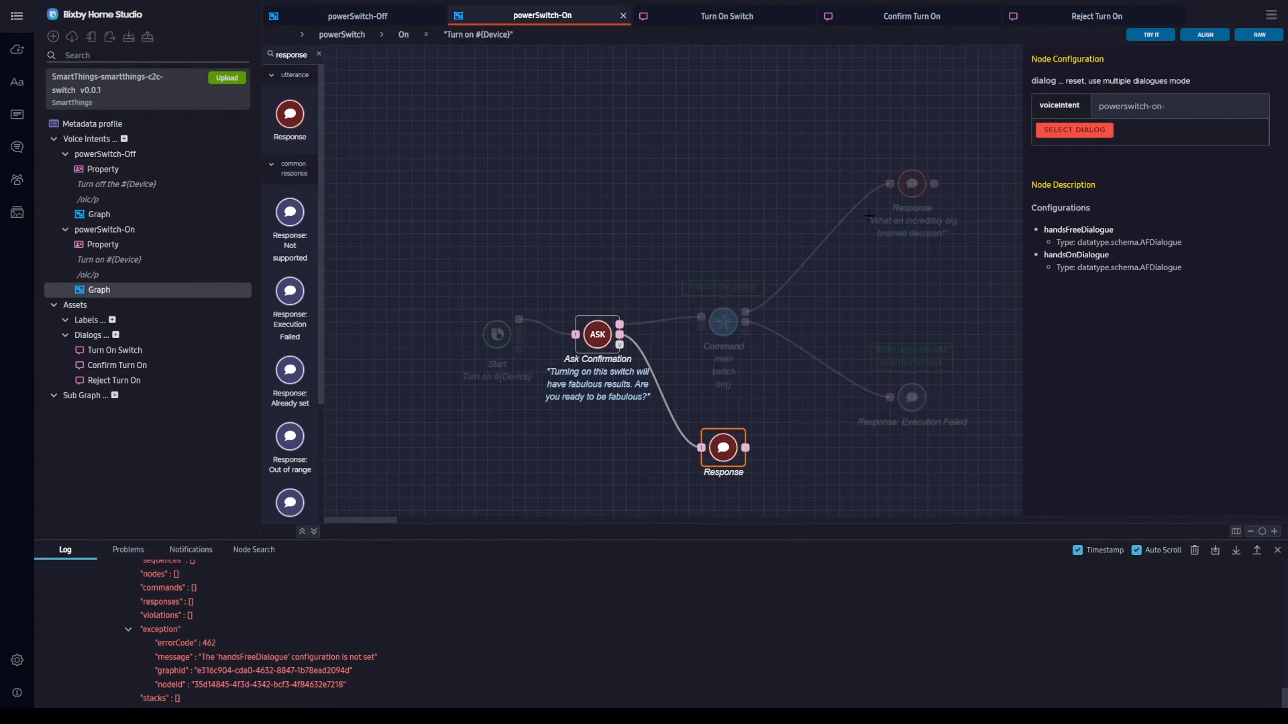
pyautogui.click(1074, 130)
pyautogui.click(211, 192)
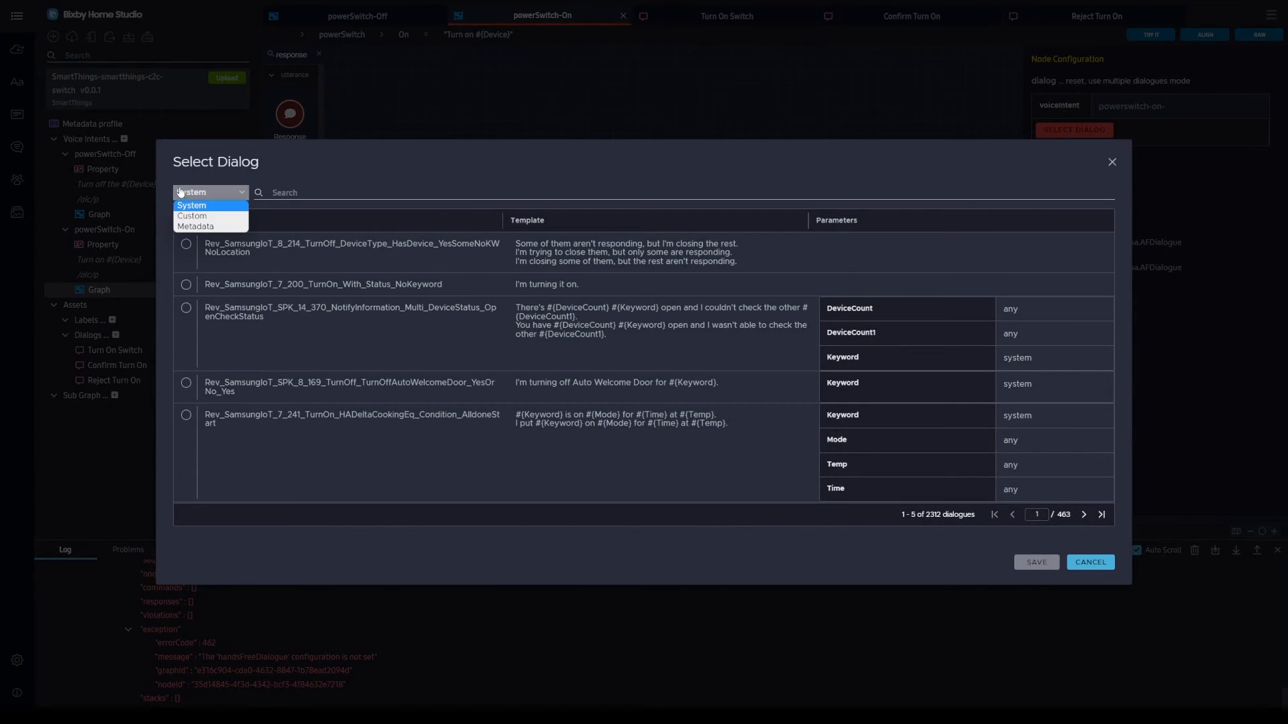
pyautogui.click(204, 226)
pyautogui.click(186, 299)
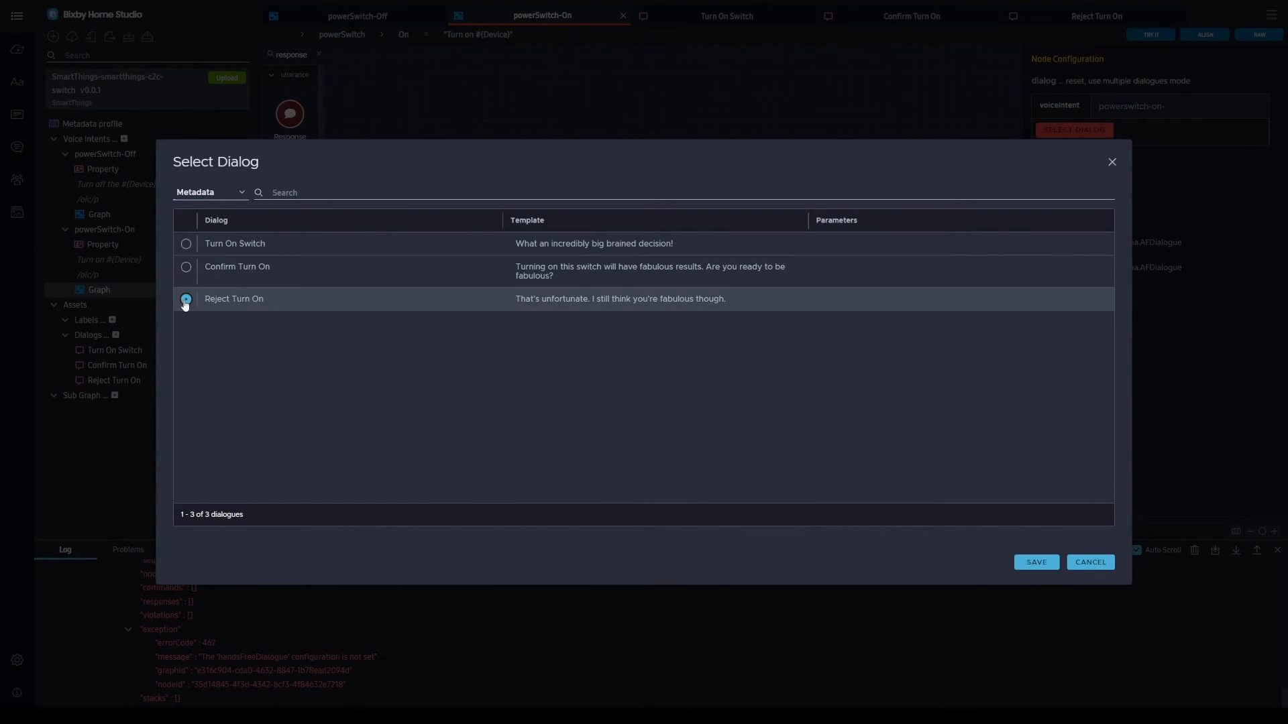
pyautogui.click(1030, 561)
pyautogui.moveTo(758, 461); pyautogui.dragTo(732, 448)
# Step: Try out the powerSwitch-On graph on the connected device and answer Yes to the confirmation prompt
pyautogui.click(1138, 79)
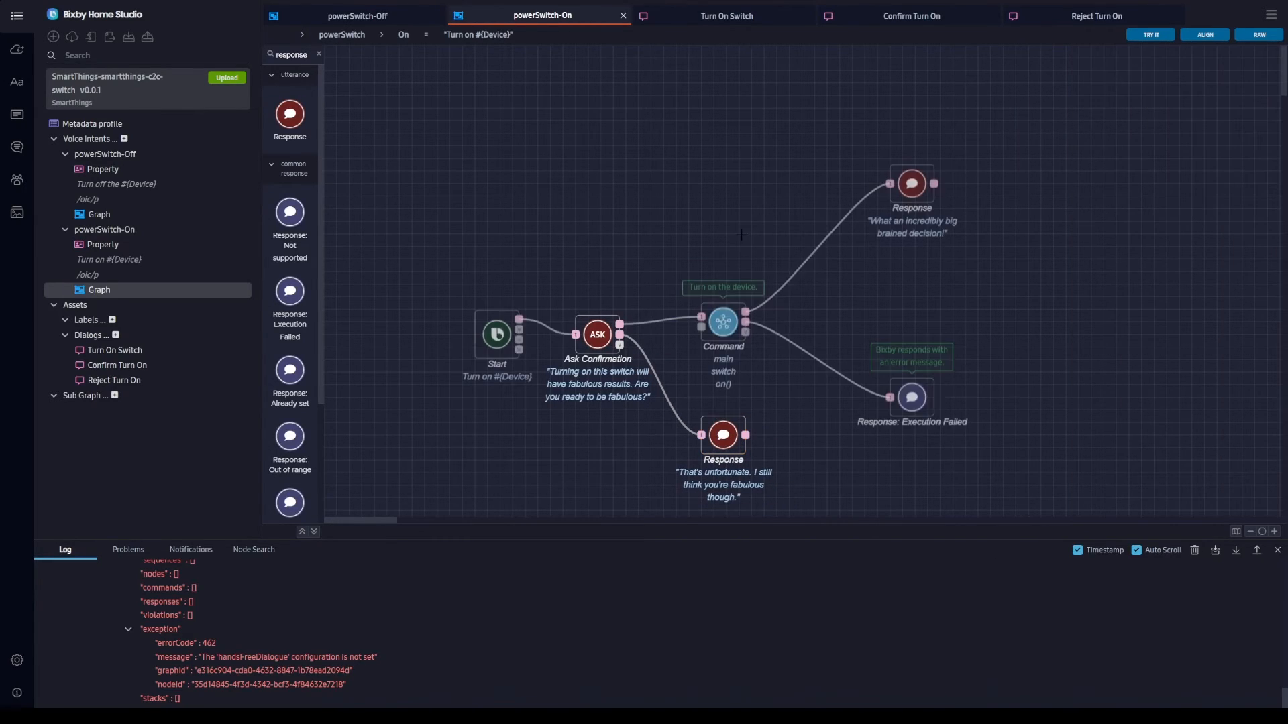
pyautogui.click(1153, 37)
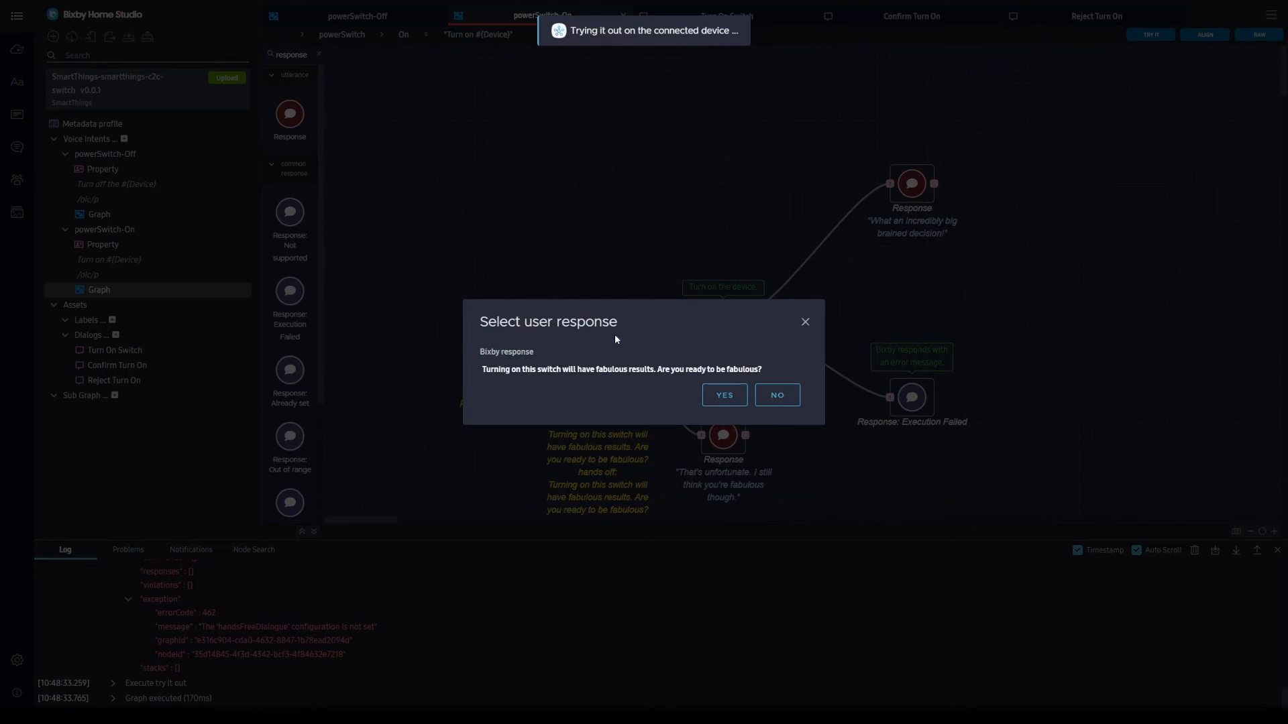
pyautogui.click(735, 398)
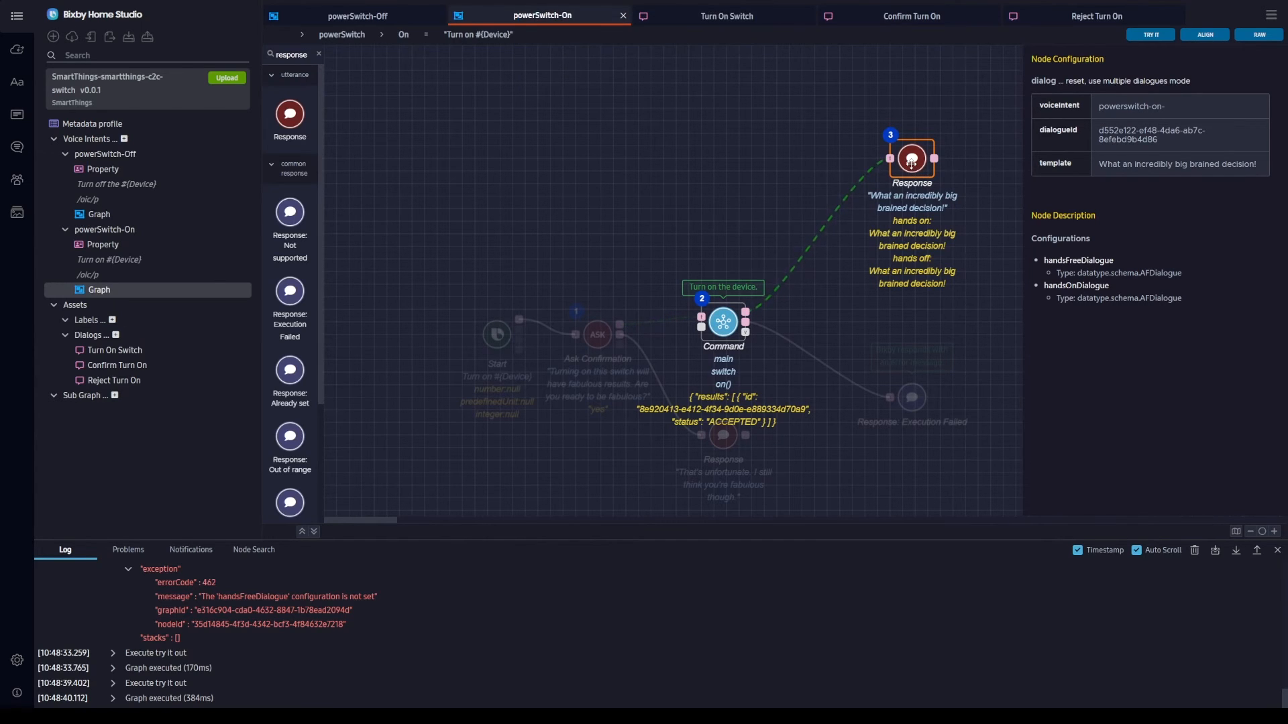
# Step: Try out the graph again with the answer No and examine the rejection path through the lower Response node
pyautogui.click(1136, 37)
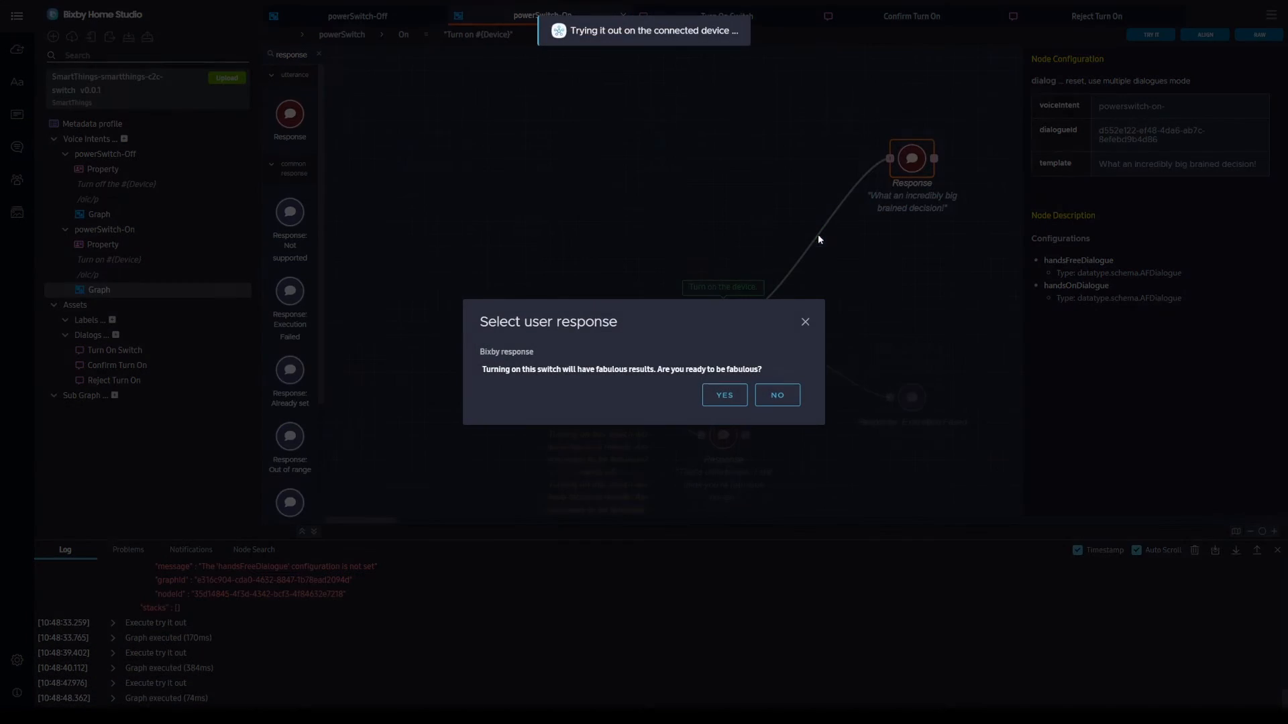
pyautogui.click(777, 396)
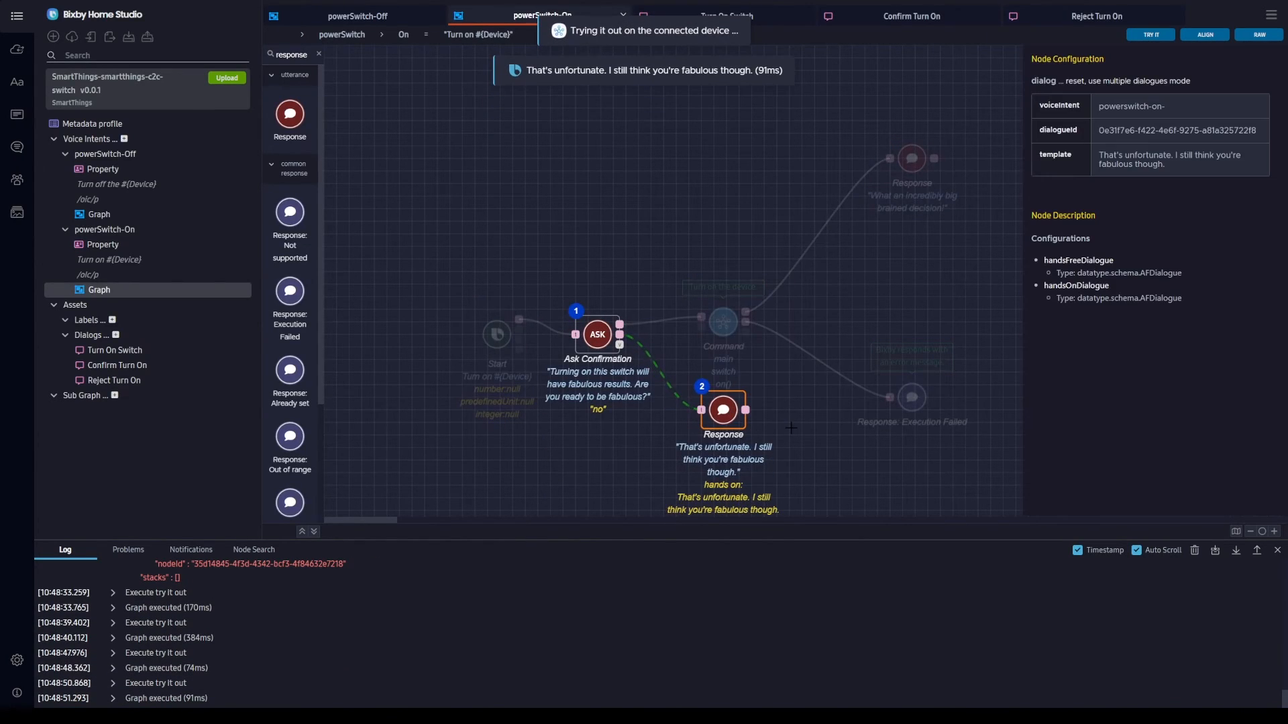
pyautogui.scroll(-3, 792, 429)
pyautogui.scroll(2, 738, 241)
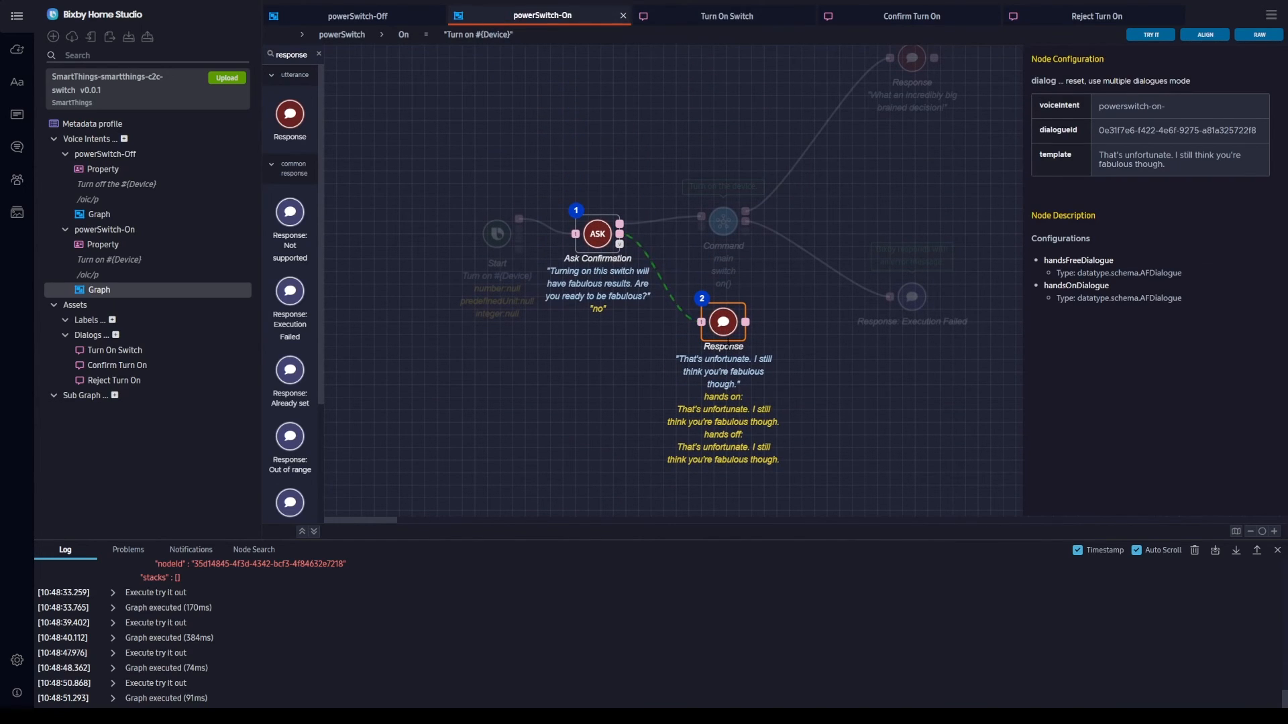
pyautogui.click(805, 384)
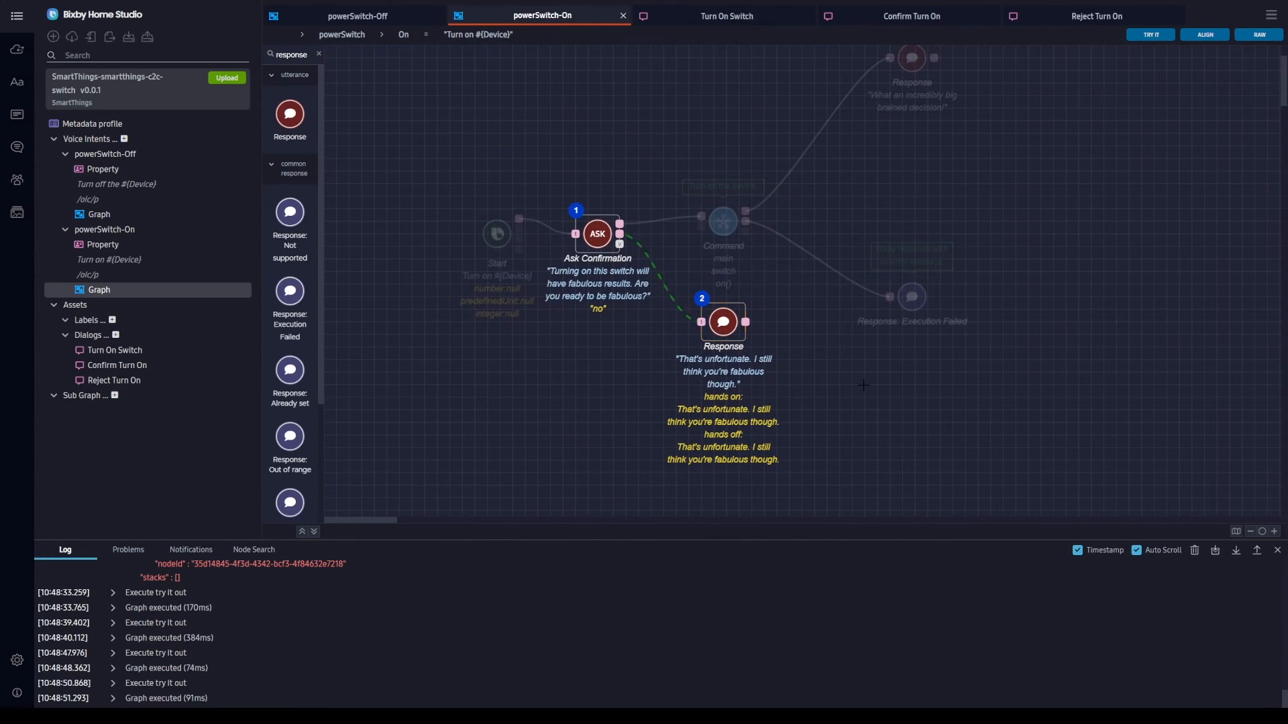
pyautogui.scroll(1, 653, 140)
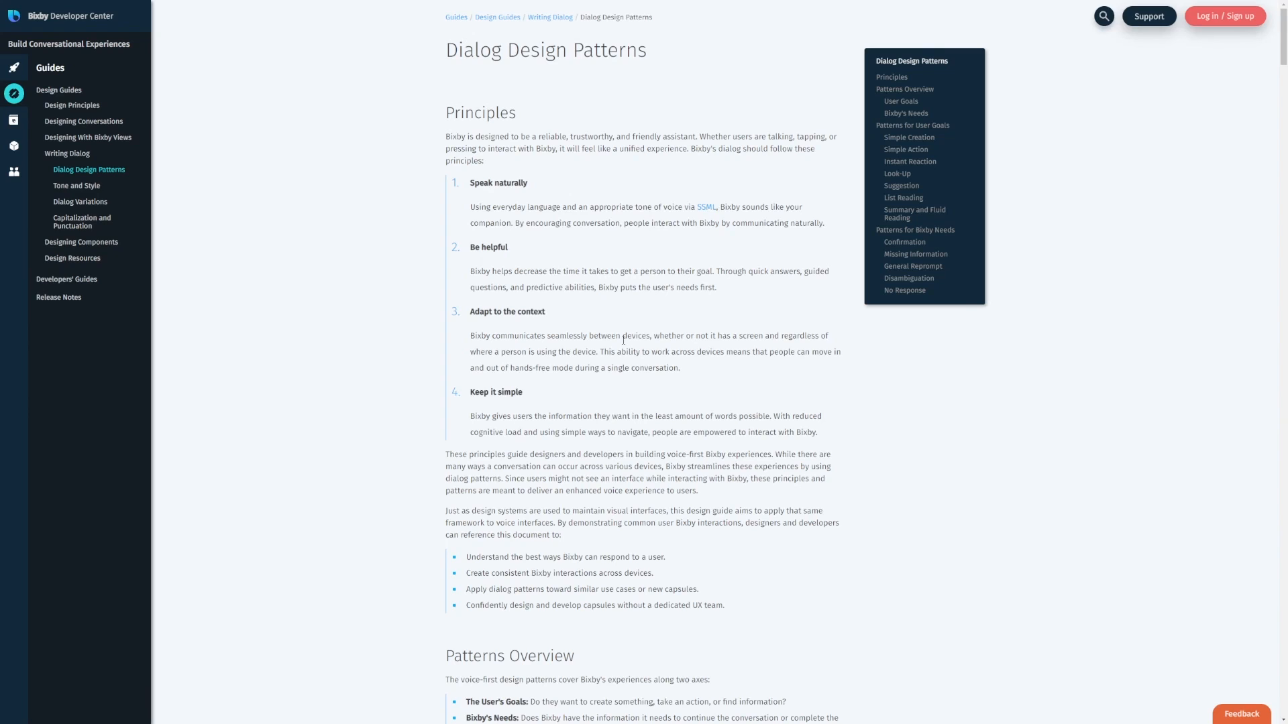
# Step: Read the principles and patterns overview of the Dialog Design Patterns guide in the Bixby Developer Center
pyautogui.scroll(-10, 568, 377)
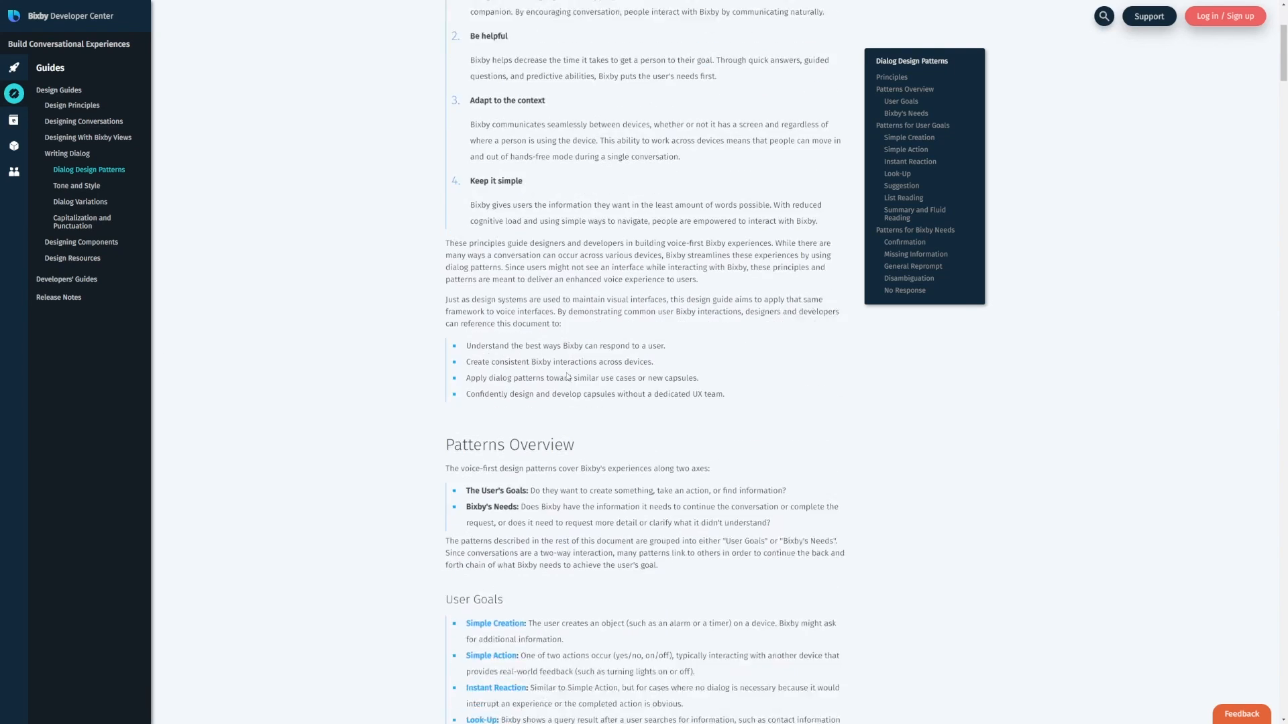